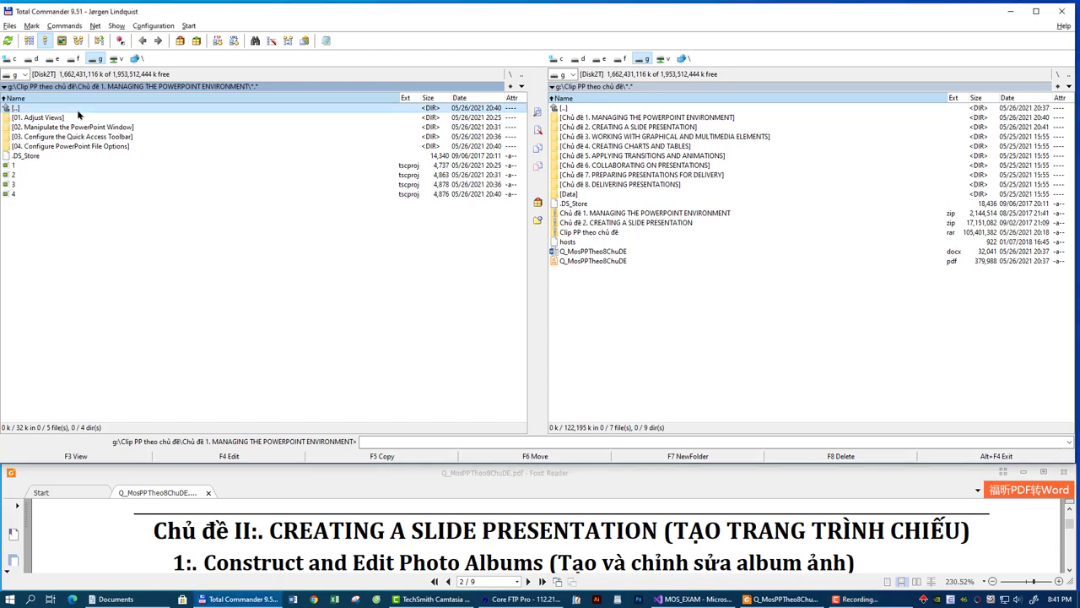
- Go to Chủ đề 2 > 05. Construct and Edit Photo Albums and open IIGPowerPointPractices19.pptx
{"action": "double_click", "coordinate": [77, 110]}
{"action": "double_click", "coordinate": [76, 127]}
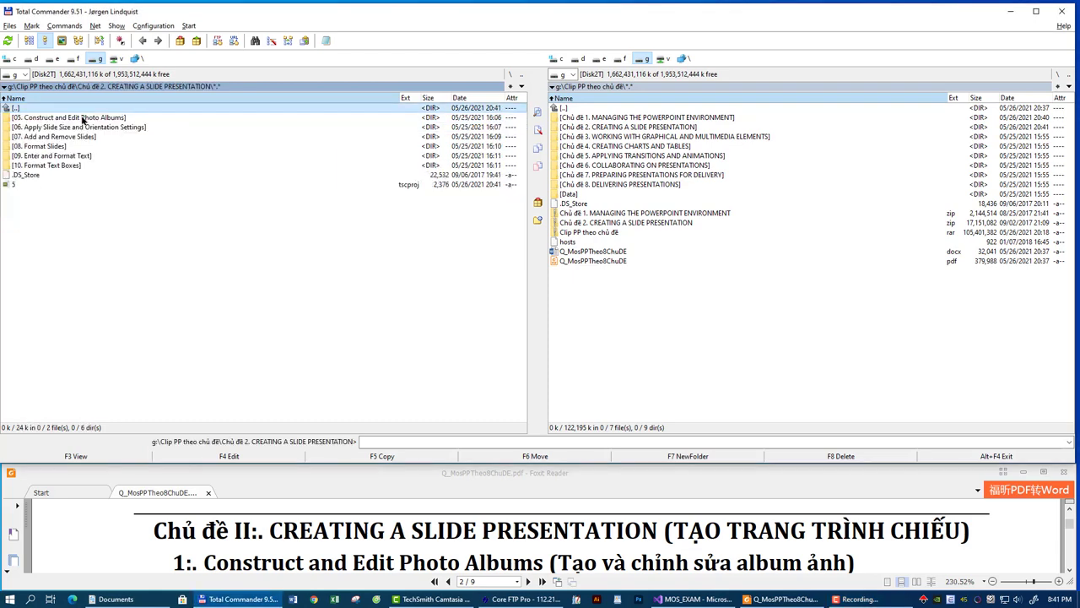
{"action": "double_click", "coordinate": [84, 121]}
{"action": "left_click", "coordinate": [499, 559]}
{"action": "scroll", "coordinate": [499, 559], "scroll_direction": "down", "scroll_amount": 1}
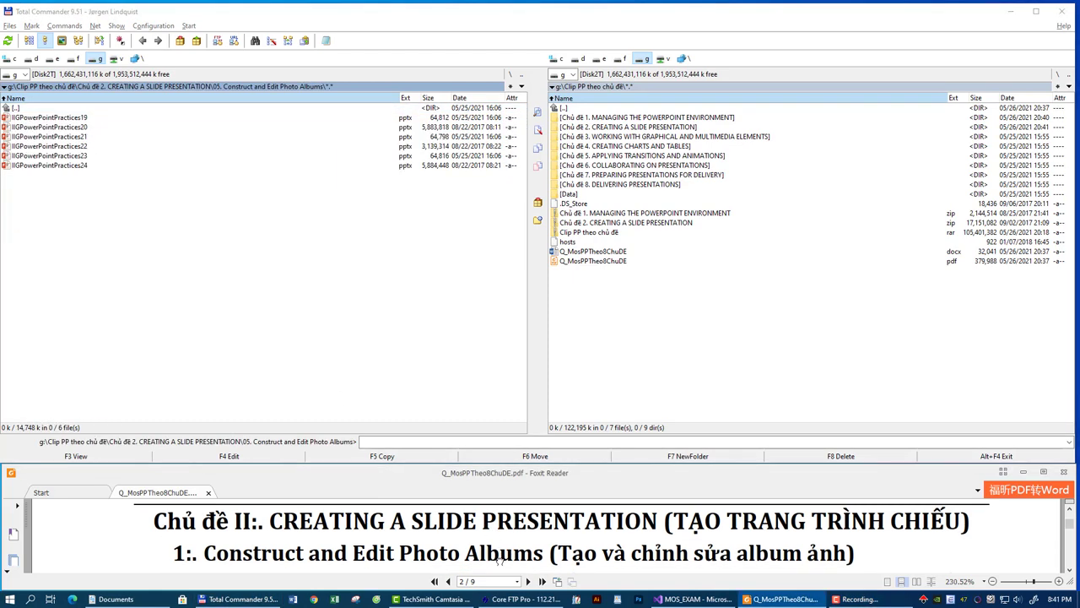
{"action": "scroll", "coordinate": [616, 540], "scroll_direction": "down", "scroll_amount": 3}
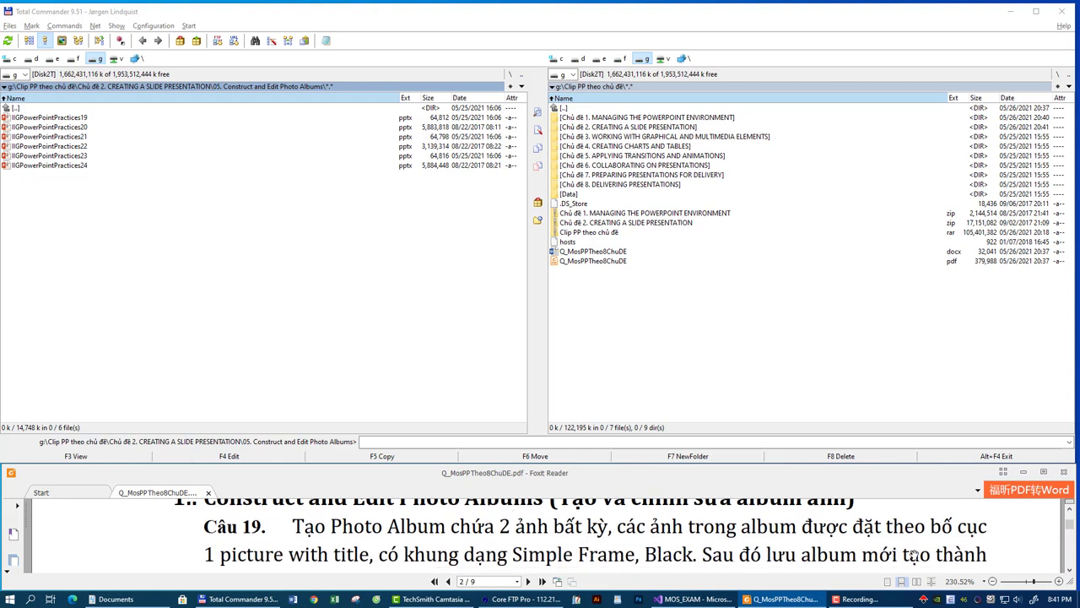
{"action": "double_click", "coordinate": [65, 119]}
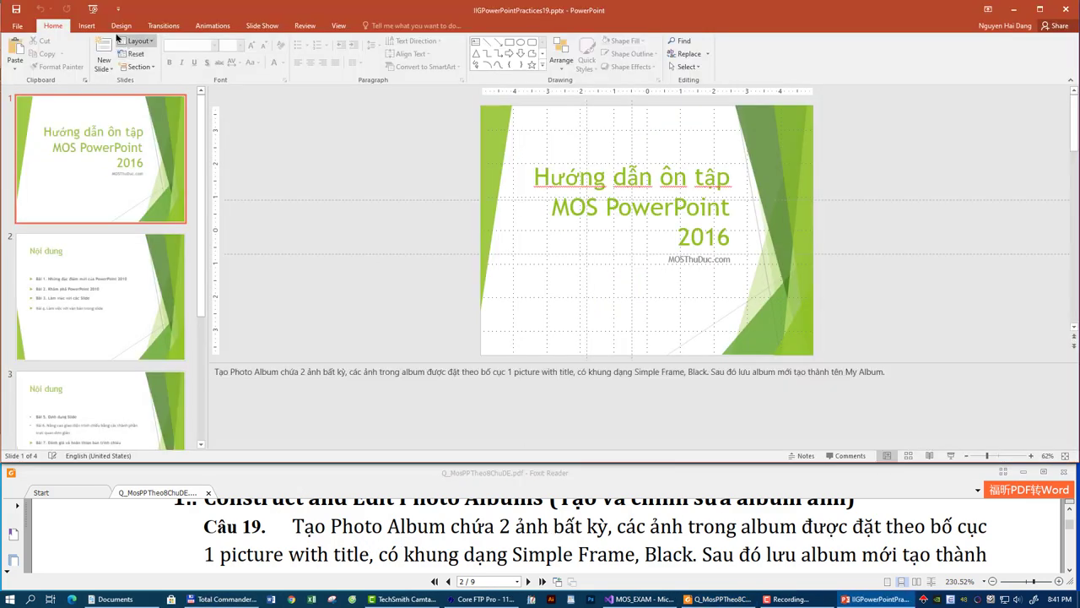
- Add Picture1 and Picture2 from Documents\DataPP to a new photo album
{"action": "left_click", "coordinate": [87, 26]}
{"action": "left_click", "coordinate": [162, 68]}
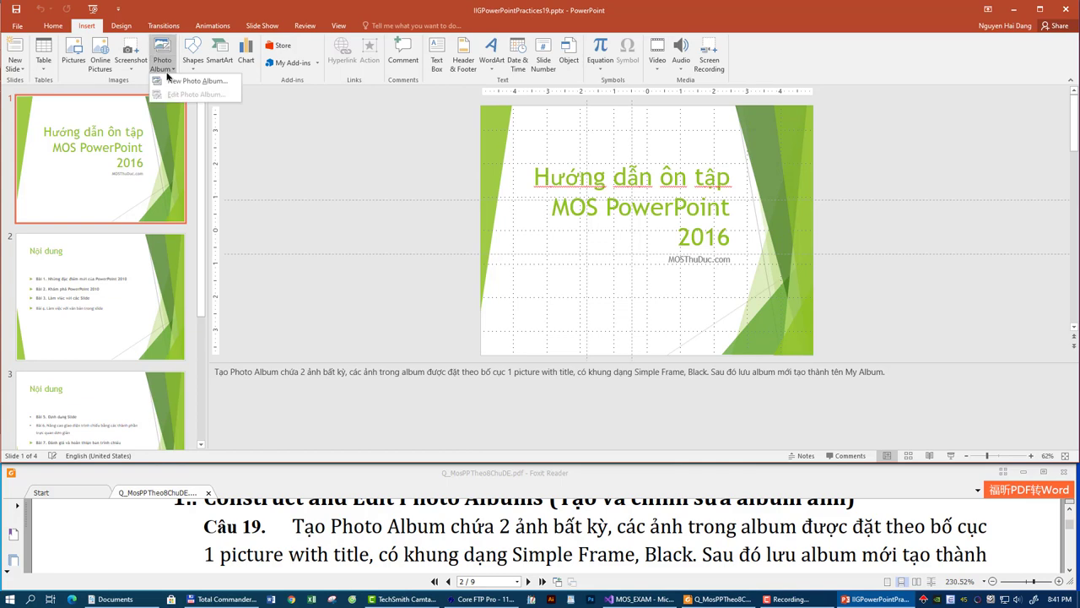
{"action": "left_click", "coordinate": [186, 82]}
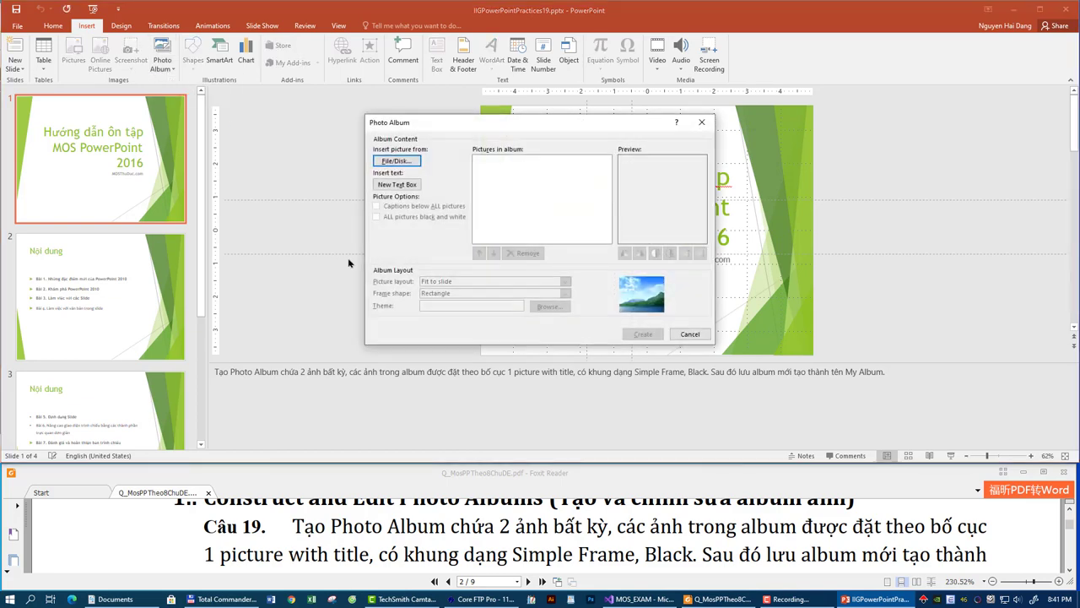
{"action": "left_click", "coordinate": [398, 161]}
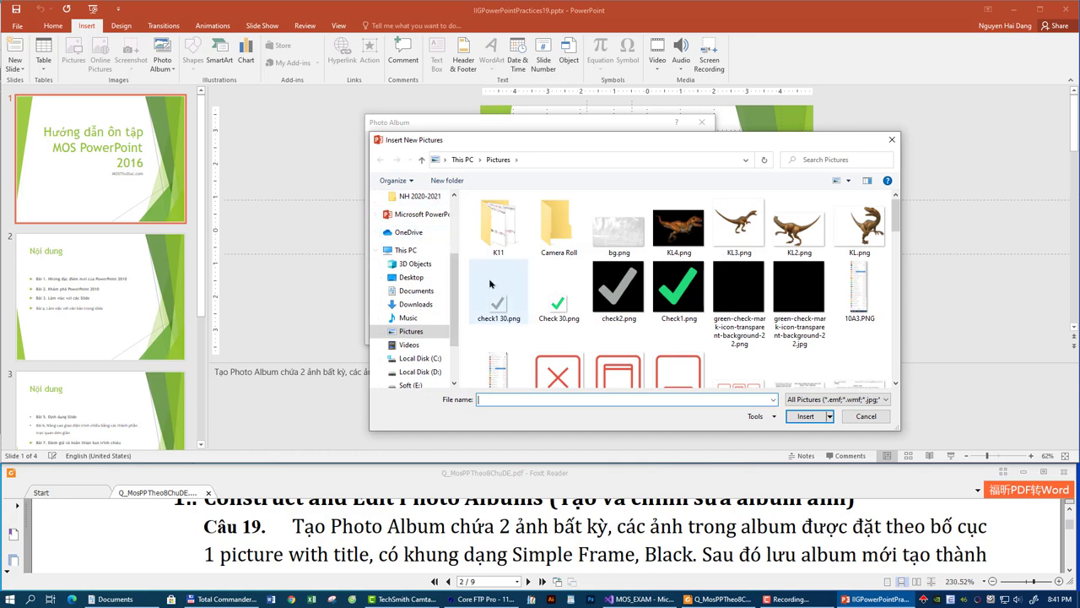
{"action": "left_click", "coordinate": [425, 296]}
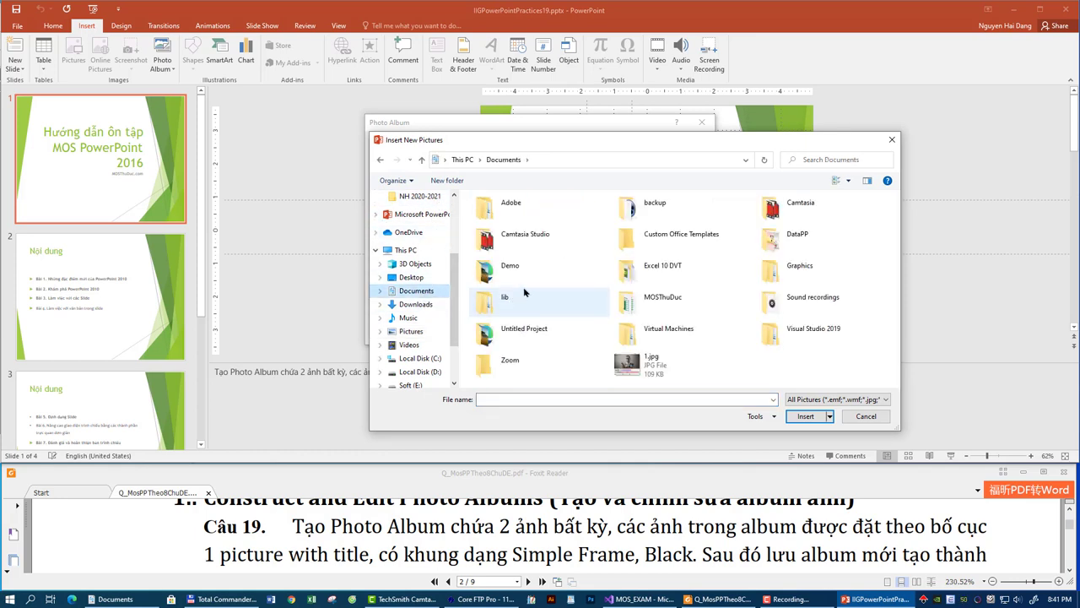
{"action": "double_click", "coordinate": [770, 239]}
{"action": "left_click", "coordinate": [558, 224], "text": "ctrl"}
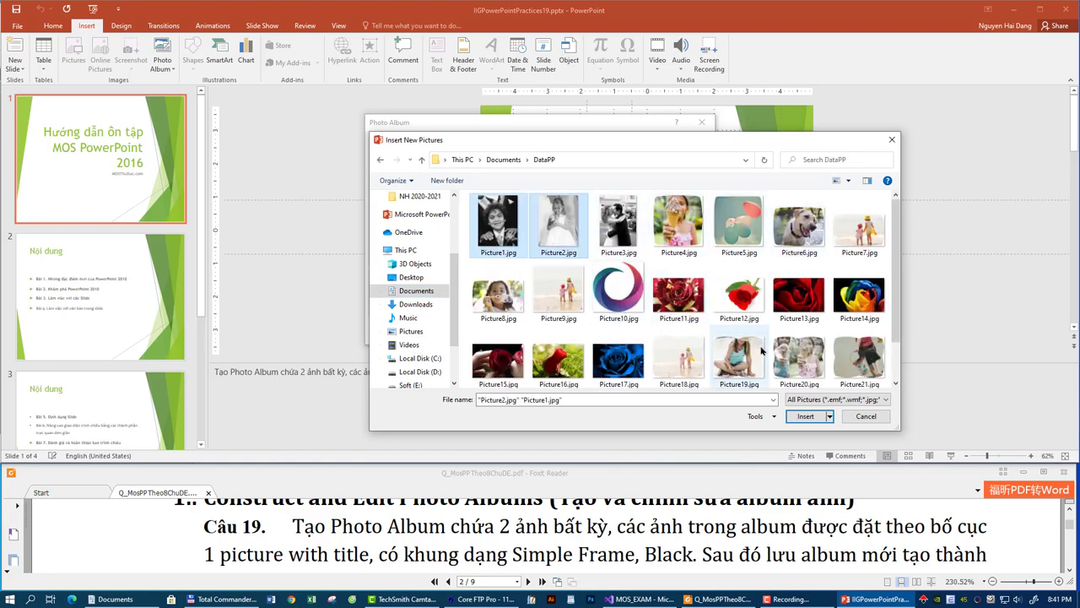
{"action": "left_click", "coordinate": [804, 416]}
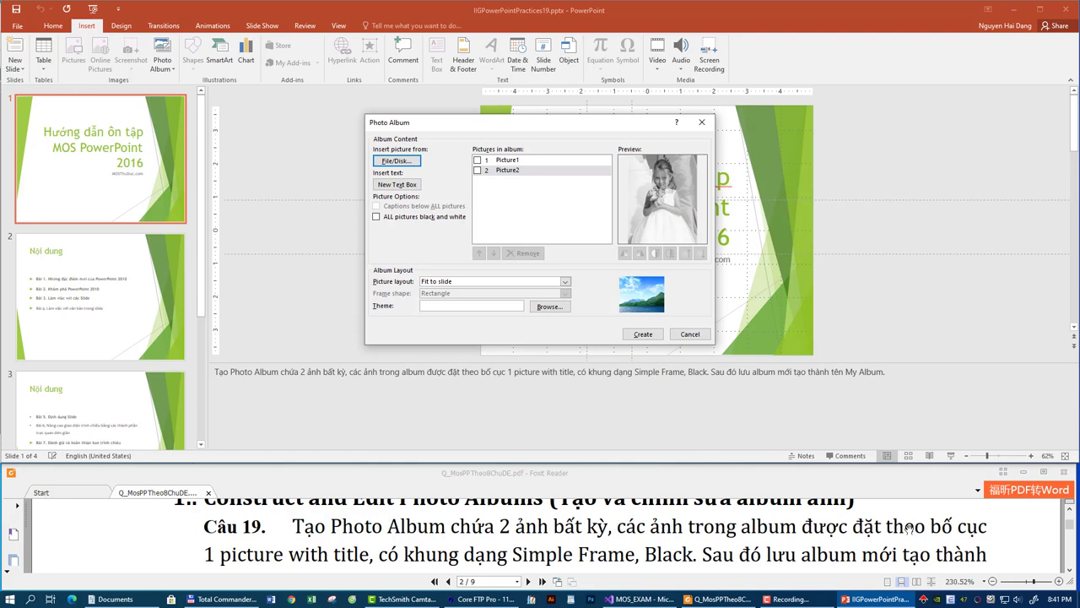
- Create the album with the 1 picture with title layout and Simple Frame, Black frames
{"action": "left_click", "coordinate": [565, 281]}
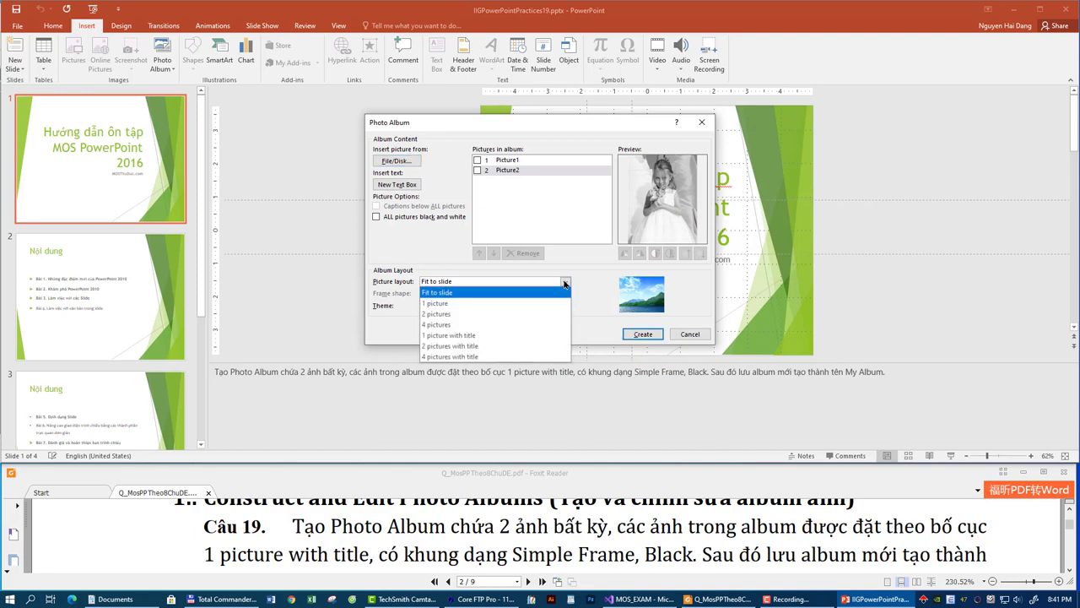
{"action": "left_click", "coordinate": [459, 335]}
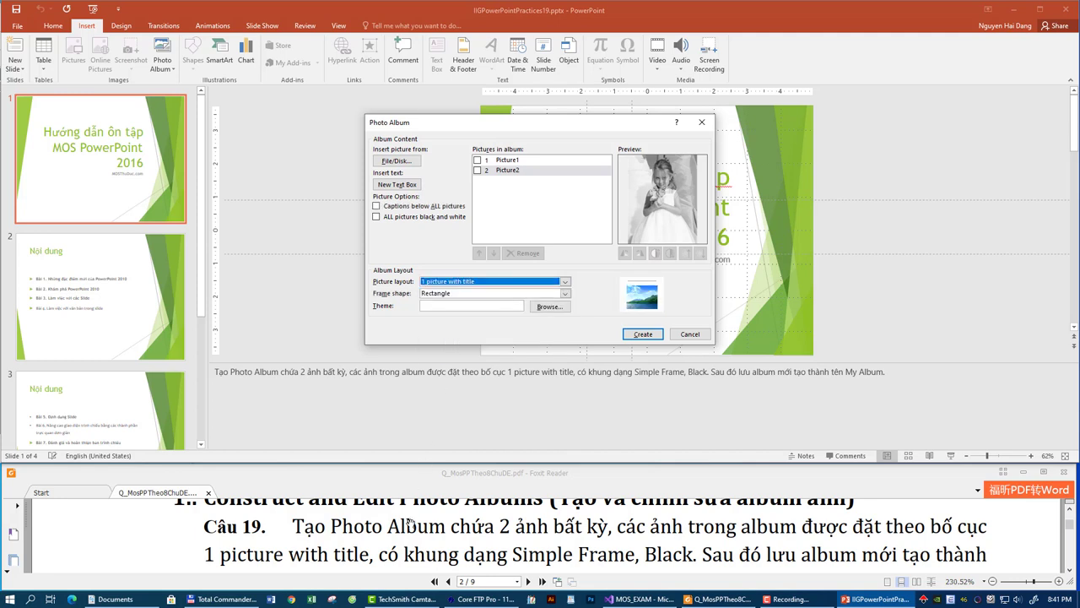
{"action": "left_click", "coordinate": [563, 294]}
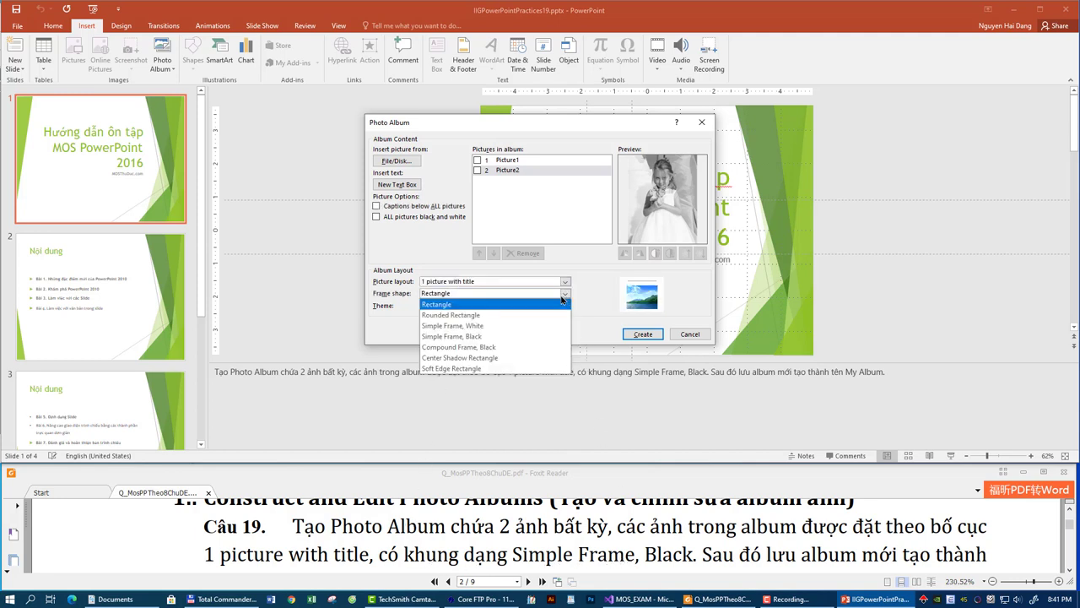
{"action": "left_click", "coordinate": [505, 336]}
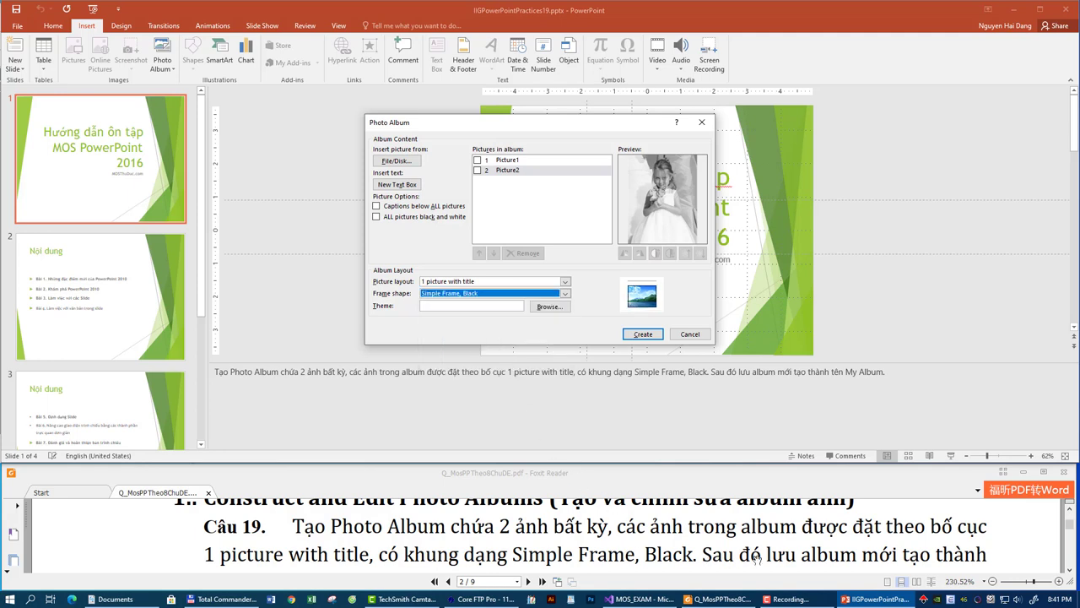
{"action": "left_click", "coordinate": [643, 334]}
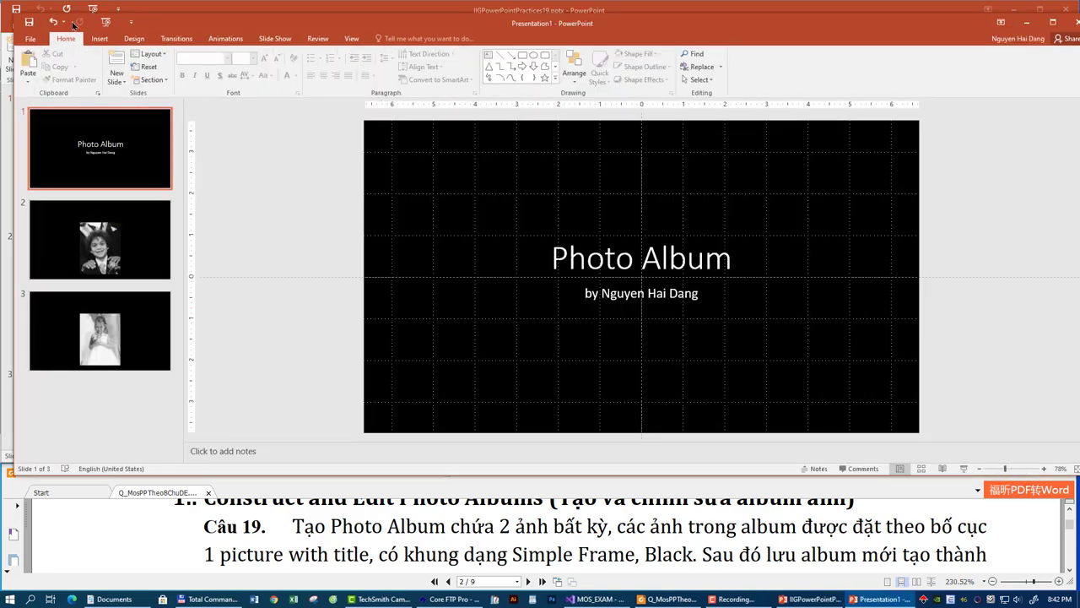
- Save the new album as Photo Album.pptx
{"action": "left_click", "coordinate": [28, 22]}
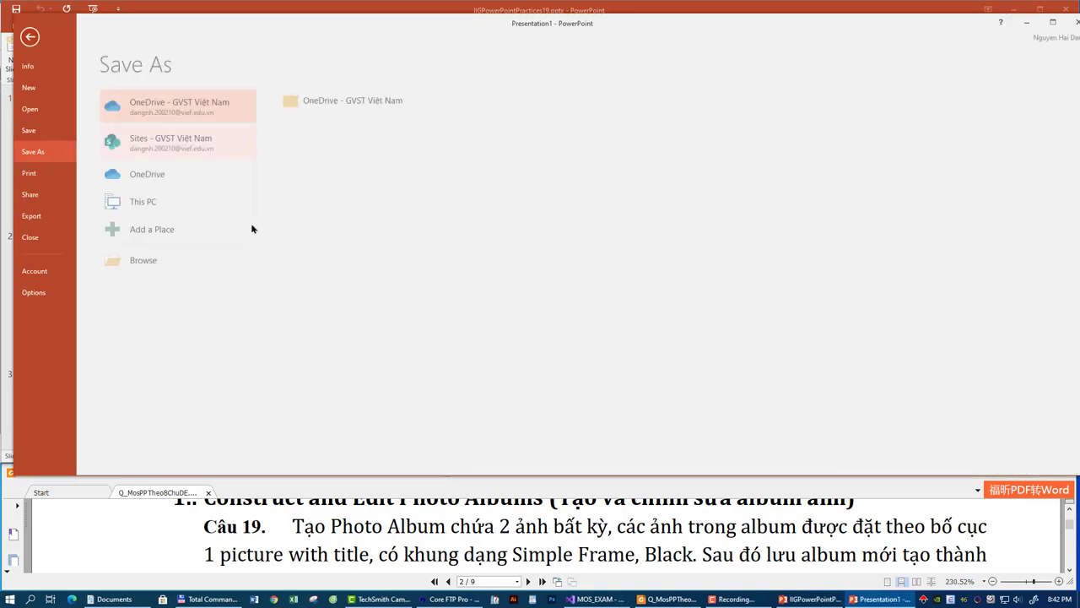
{"action": "left_click", "coordinate": [179, 259]}
{"action": "left_click", "coordinate": [300, 264]}
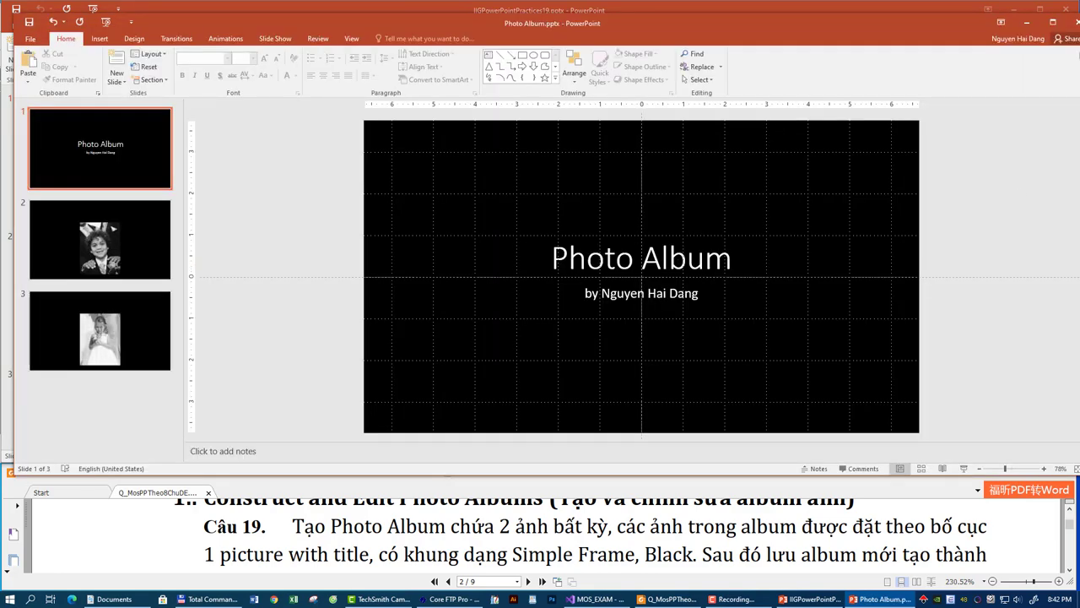
- Close the album and the practice presentation, exiting PowerPoint
{"action": "left_click", "coordinate": [1070, 17]}
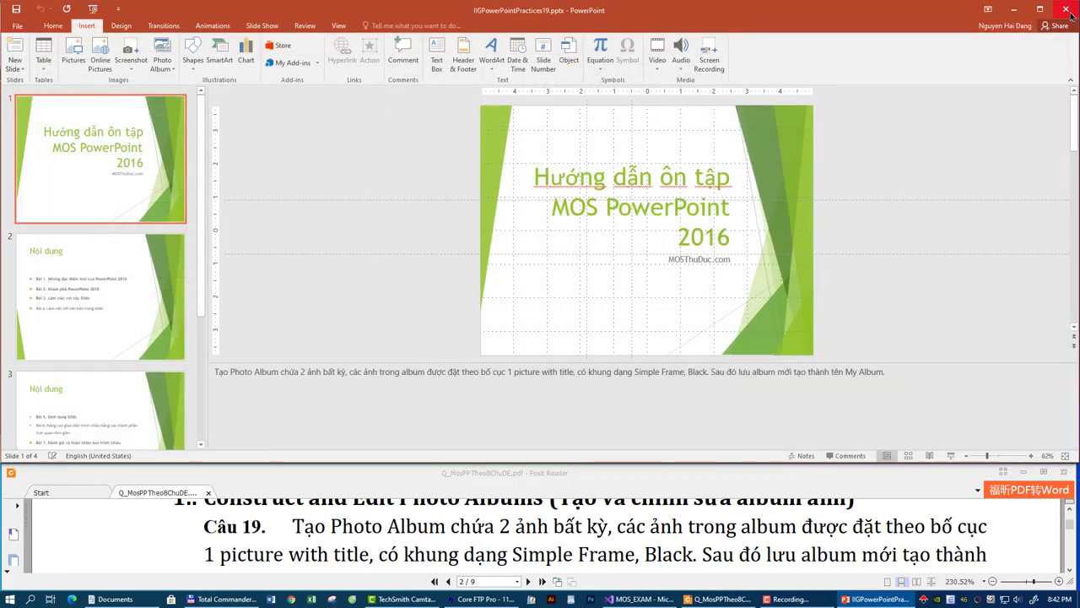
{"action": "left_click", "coordinate": [1070, 10]}
{"action": "scroll", "coordinate": [903, 521], "scroll_direction": "down", "scroll_amount": 1}
- Open IIGPowerPointPractices20.pptx from the Total Commander file list
{"action": "scroll", "coordinate": [903, 521], "scroll_direction": "down", "scroll_amount": 1}
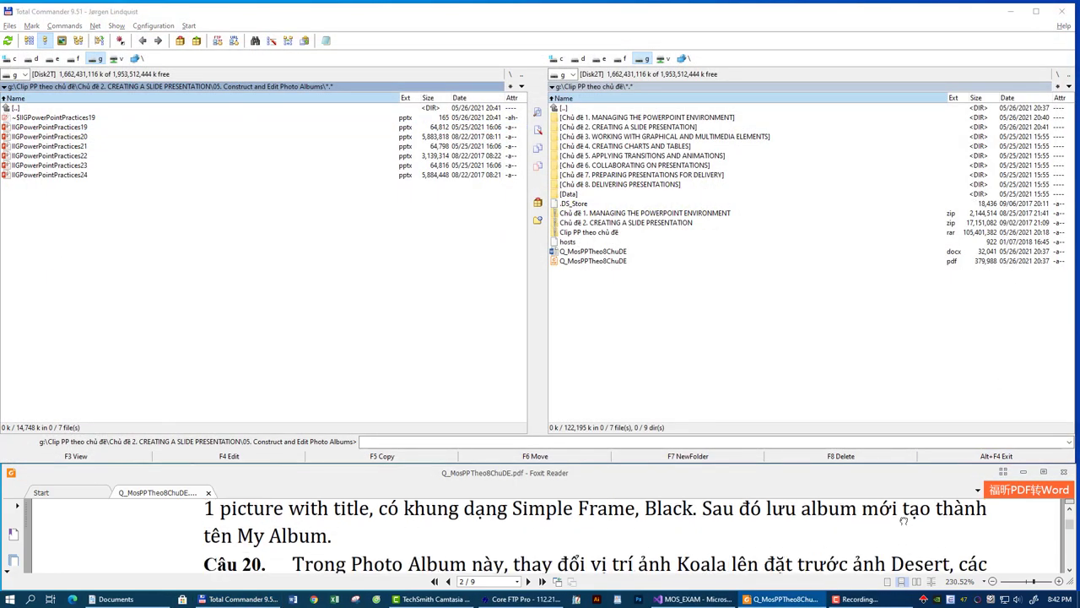
{"action": "scroll", "coordinate": [903, 522], "scroll_direction": "down", "scroll_amount": 2}
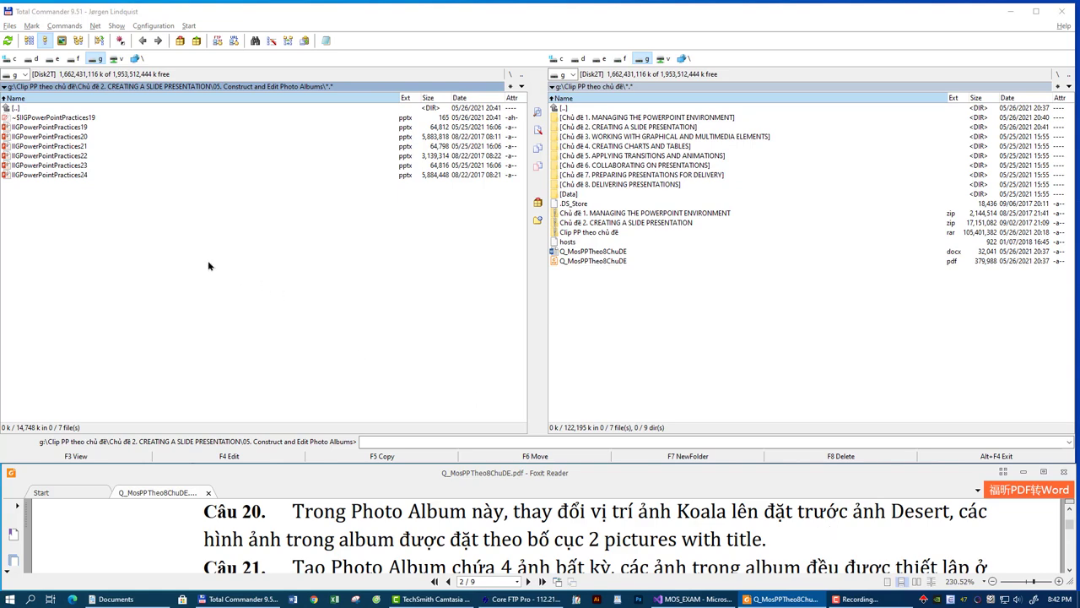
{"action": "left_click", "coordinate": [89, 140]}
{"action": "double_click", "coordinate": [82, 127]}
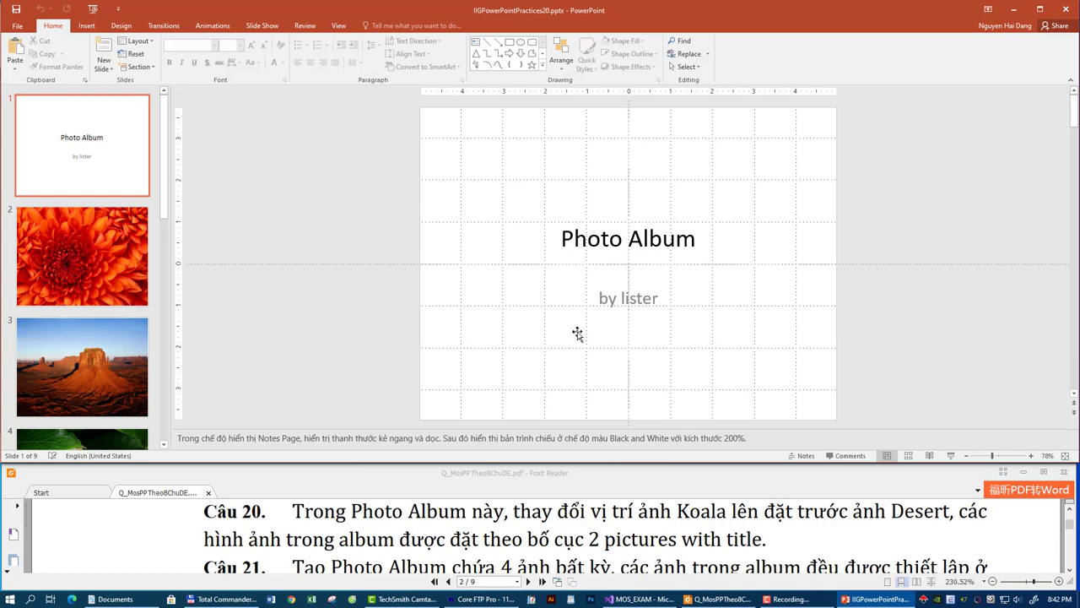
- Open Edit Photo Album for the existing album and select the Koala picture
{"action": "left_click", "coordinate": [89, 26]}
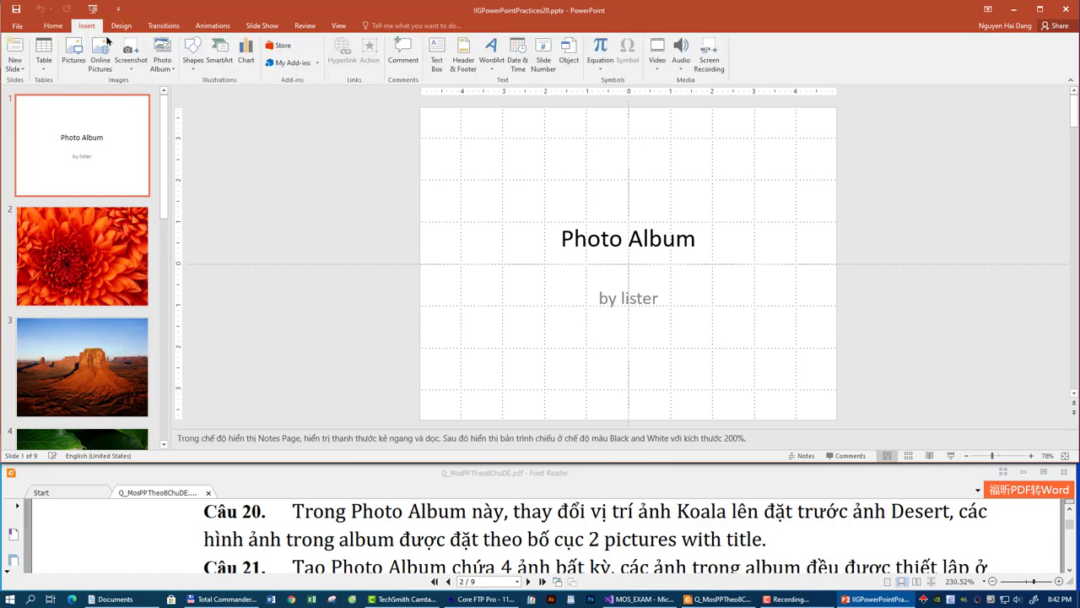
{"action": "left_click", "coordinate": [164, 68]}
{"action": "left_click", "coordinate": [190, 96]}
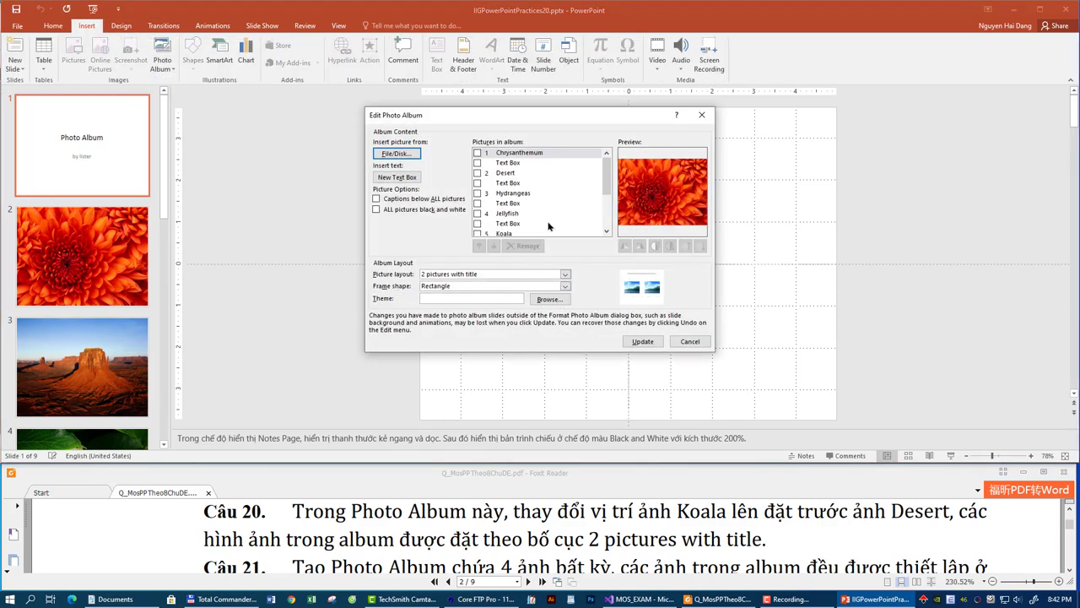
{"action": "left_click_drag", "start_coordinate": [604, 194], "coordinate": [604, 204]}
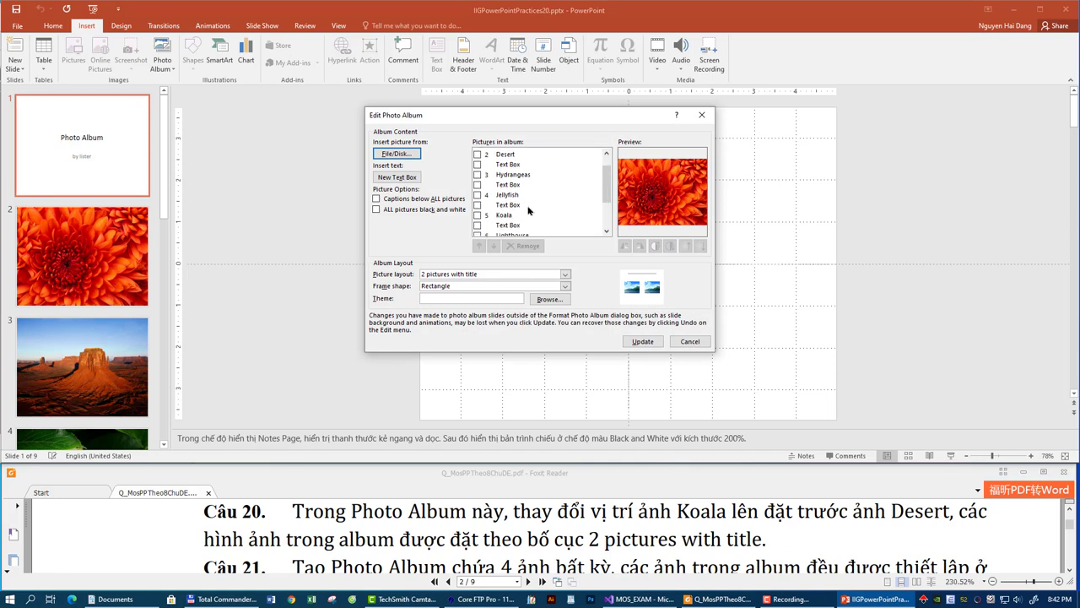
{"action": "left_click", "coordinate": [504, 207]}
{"action": "left_click", "coordinate": [504, 215]}
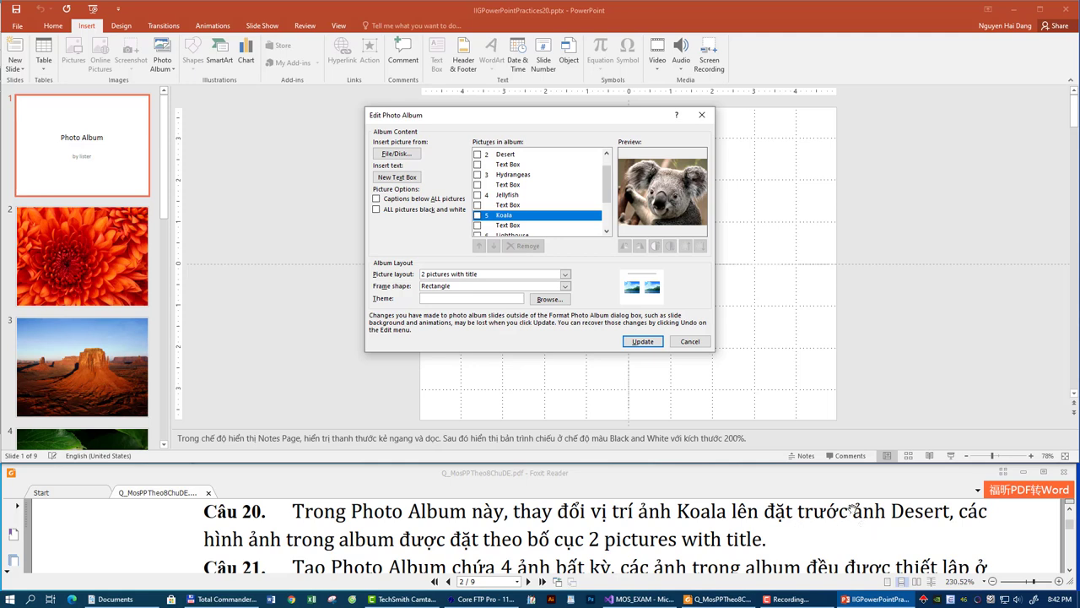
{"action": "left_click", "coordinate": [522, 157]}
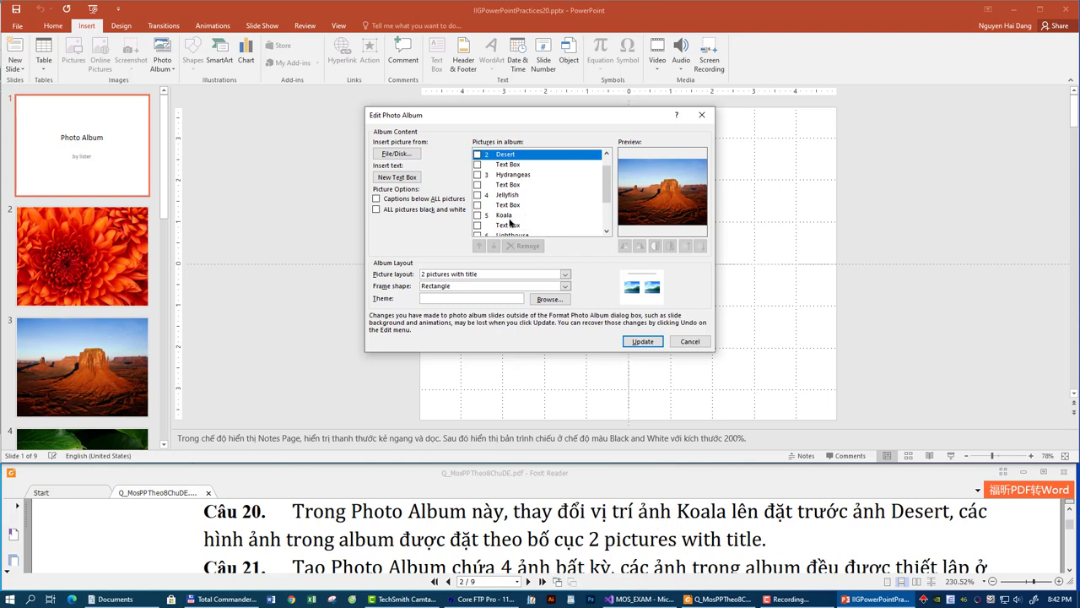
{"action": "left_click", "coordinate": [514, 216]}
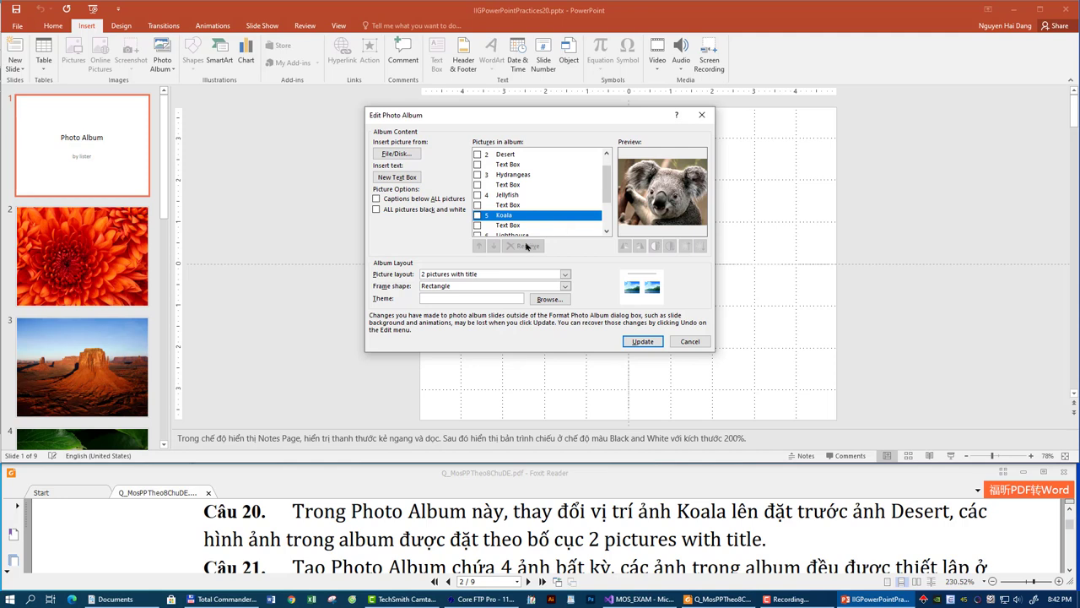
- Move Koala to the top of the picture list ahead of Desert, keeping 2 pictures with title
{"action": "left_click", "coordinate": [478, 216]}
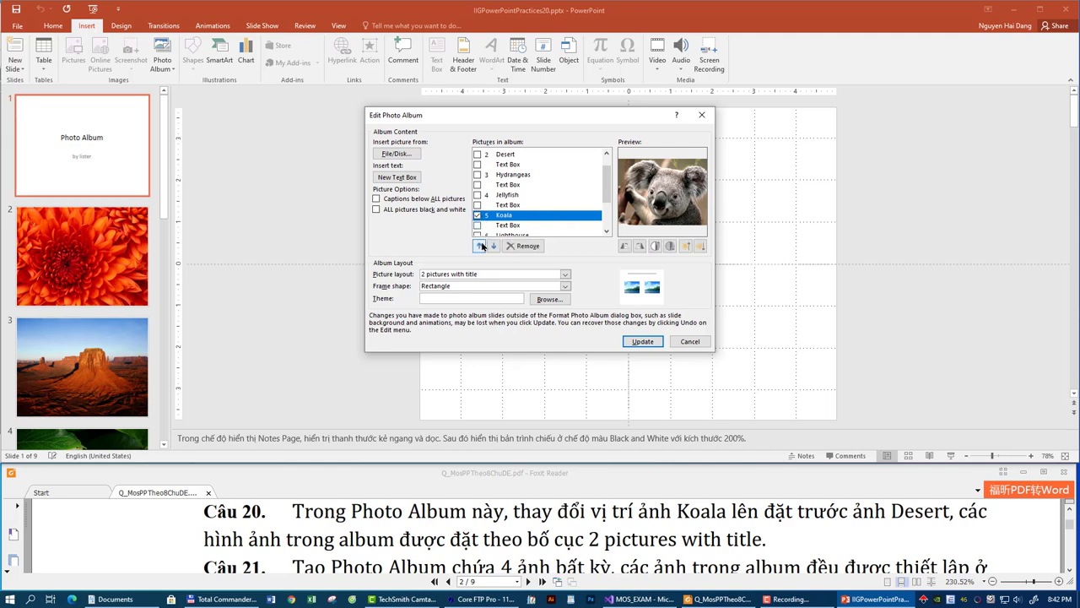
{"action": "left_click", "coordinate": [482, 245]}
{"action": "left_click", "coordinate": [482, 246]}
{"action": "left_click", "coordinate": [482, 245]}
{"action": "left_click", "coordinate": [482, 246]}
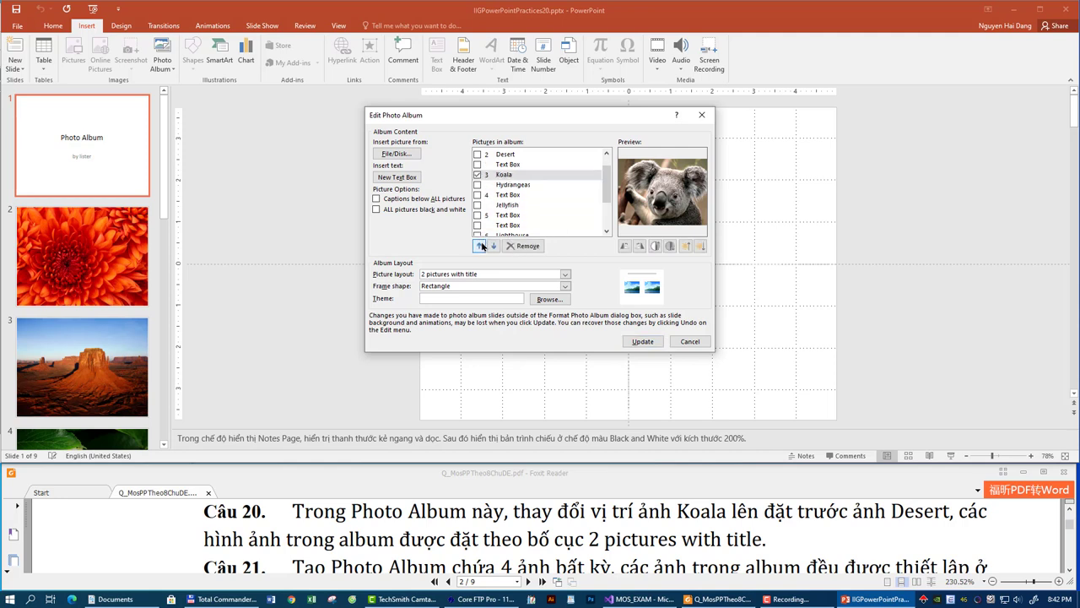
{"action": "left_click", "coordinate": [480, 246]}
{"action": "left_click", "coordinate": [480, 245]}
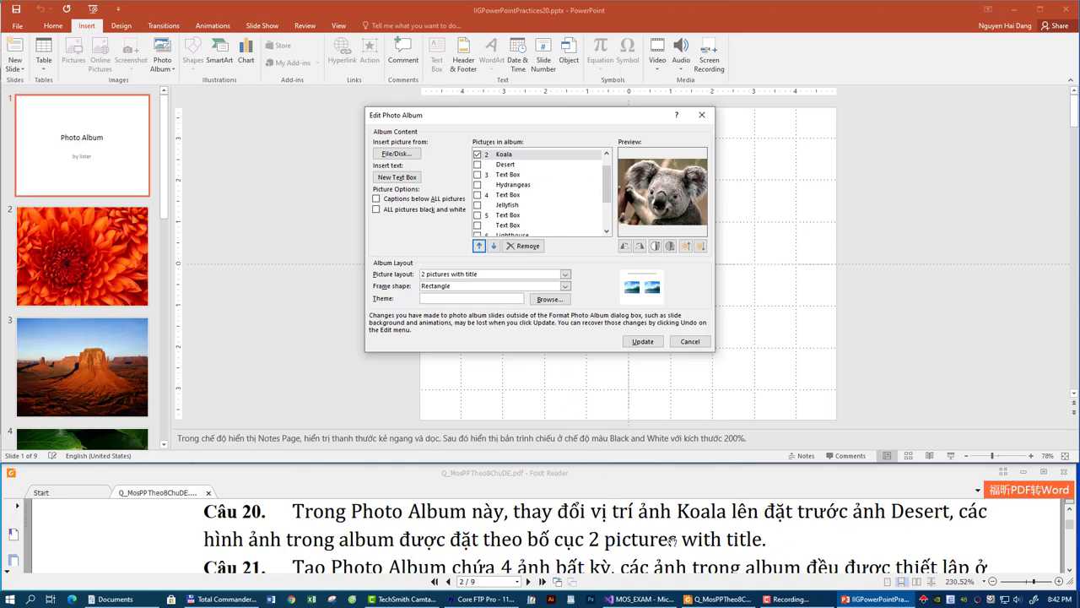
{"action": "left_click", "coordinate": [454, 275]}
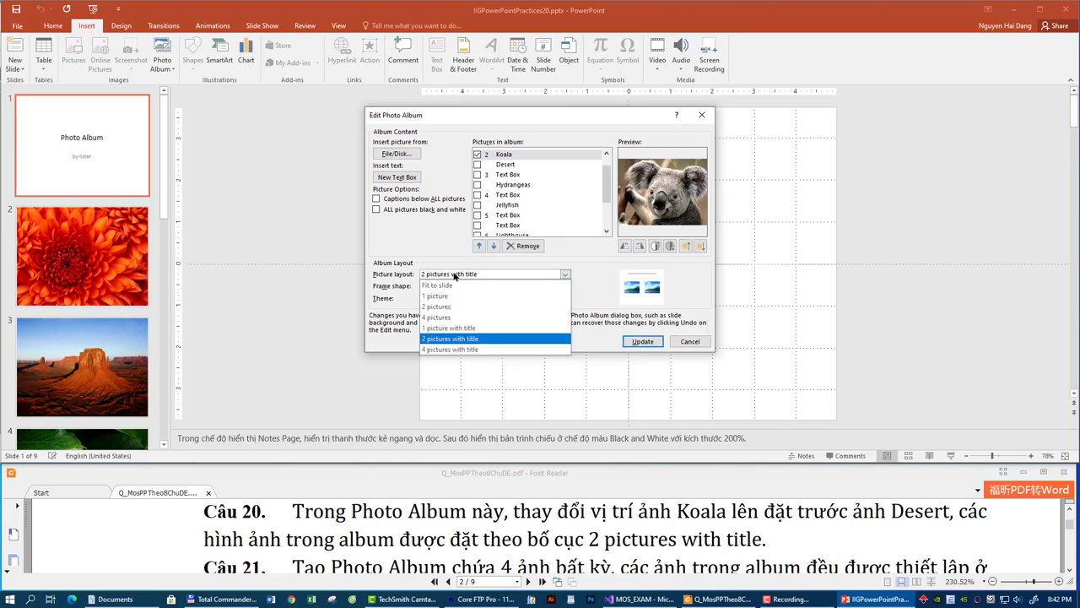
{"action": "left_click", "coordinate": [431, 339]}
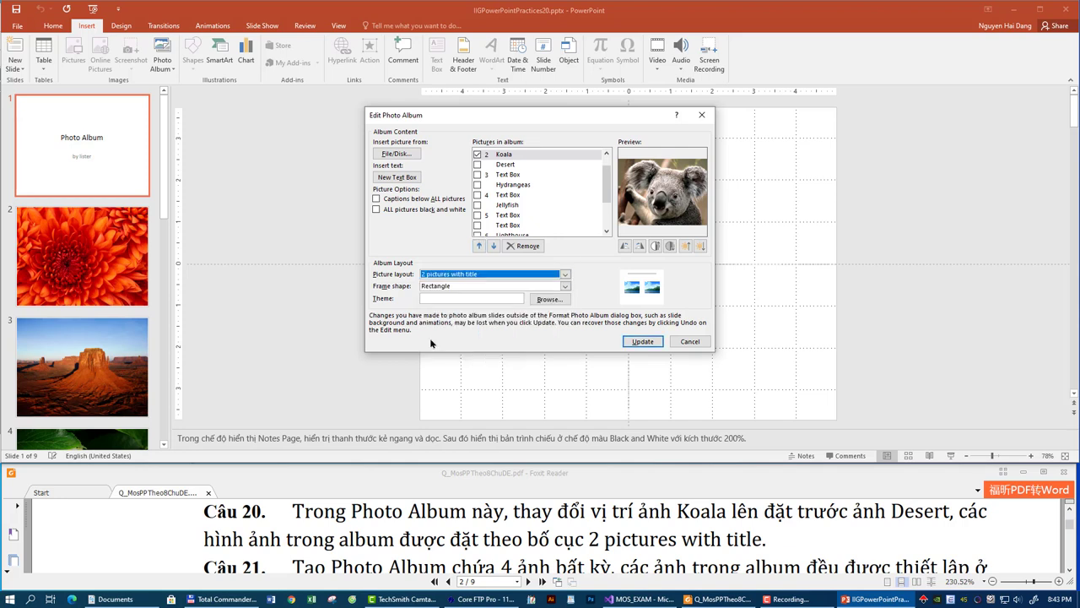
- Update the album and check that Koala precedes Desert on slide 3
{"action": "left_click", "coordinate": [628, 343]}
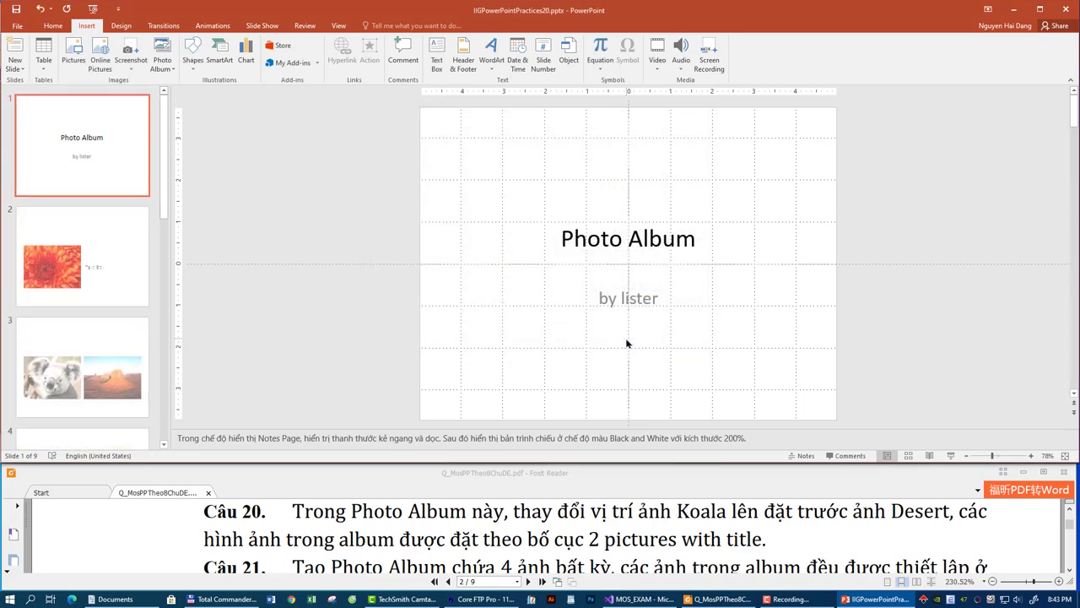
{"action": "left_click", "coordinate": [84, 370]}
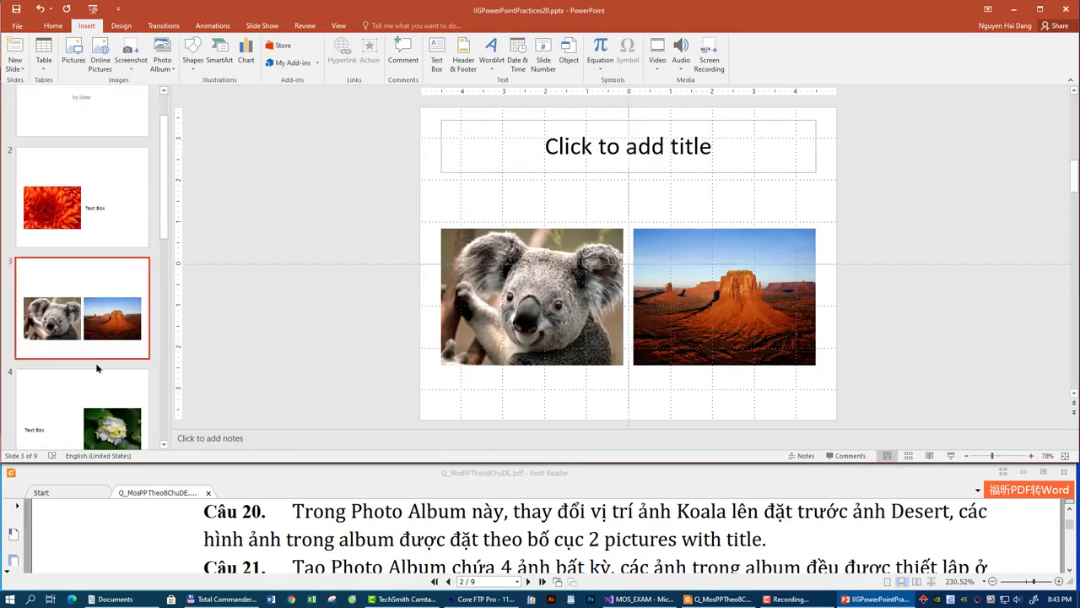
{"action": "left_click_drag", "start_coordinate": [518, 540], "coordinate": [517, 518]}
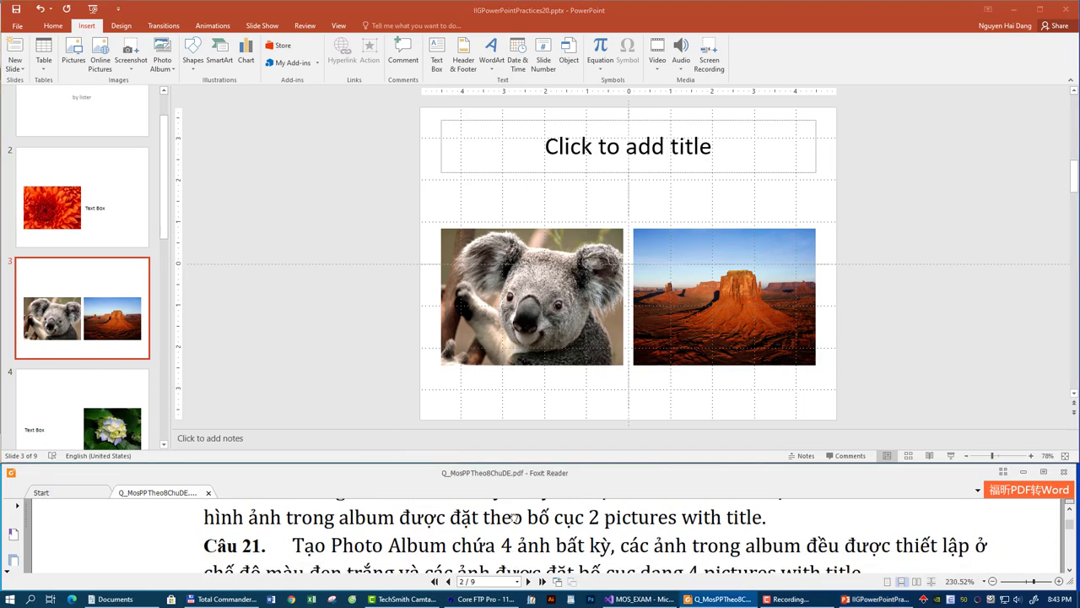
{"action": "left_click_drag", "start_coordinate": [762, 544], "coordinate": [760, 530]}
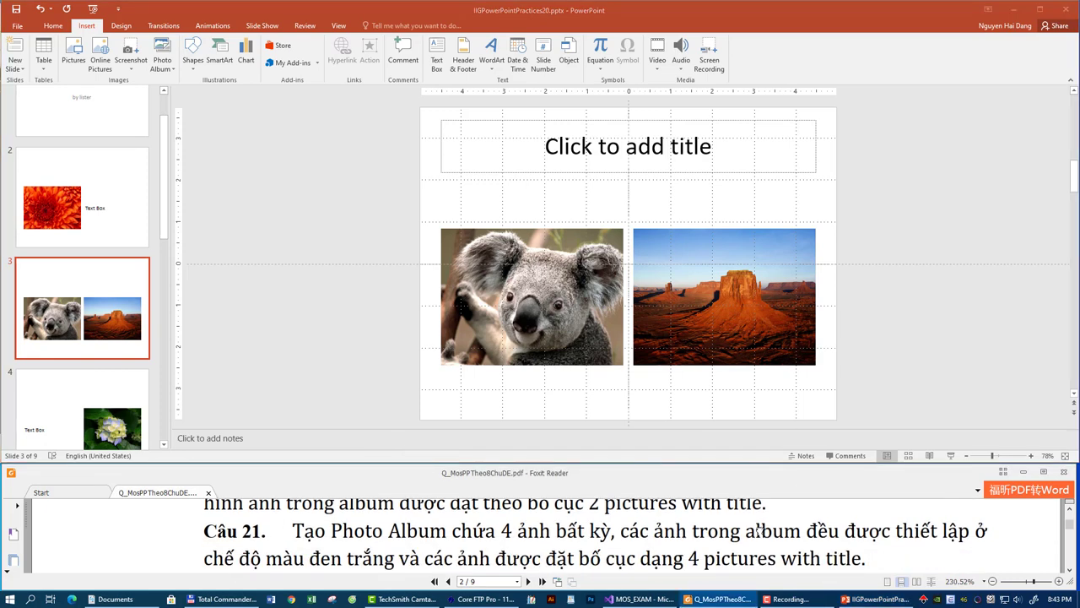
- Save and close the presentation, then open IIGPowerPointPractices21.pptx
{"action": "left_click", "coordinate": [1068, 11]}
{"action": "left_click", "coordinate": [537, 318]}
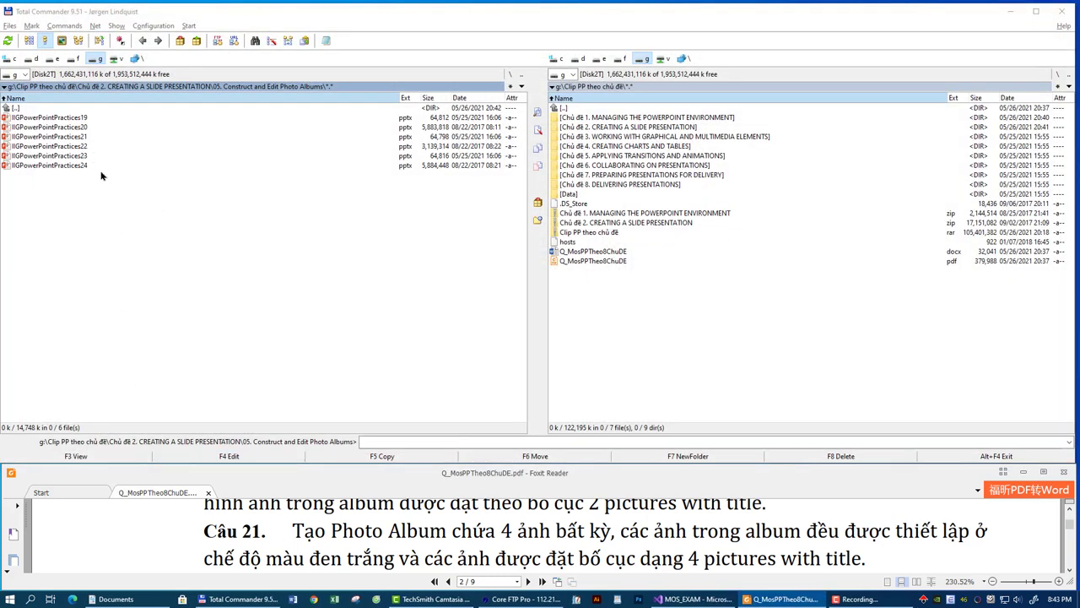
{"action": "double_click", "coordinate": [91, 135]}
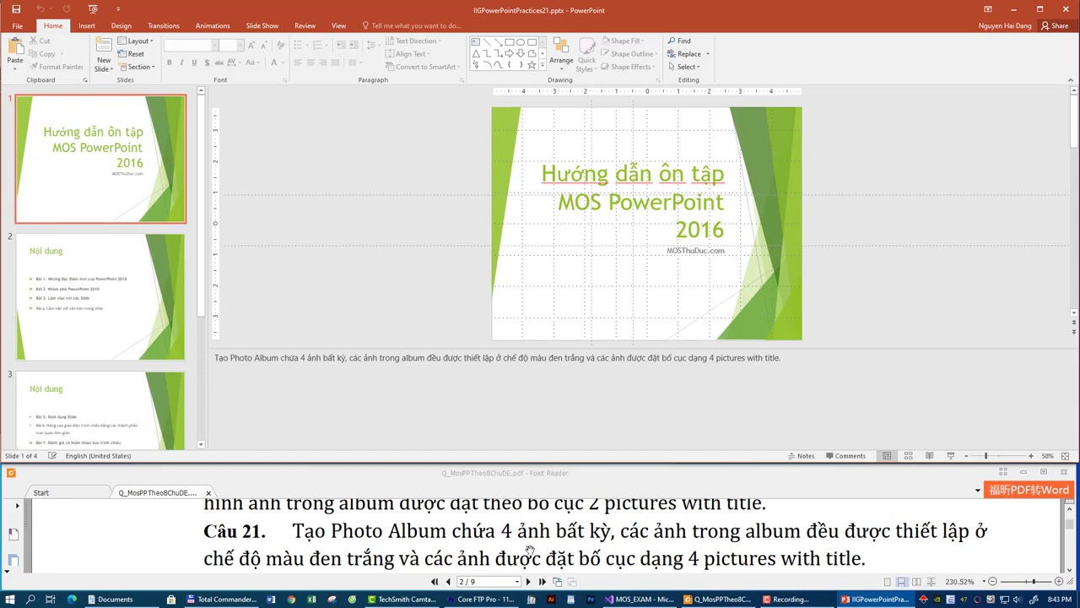
- Add Picture1 through Picture4 from Documents\DataPP to a new photo album
{"action": "left_click", "coordinate": [93, 27]}
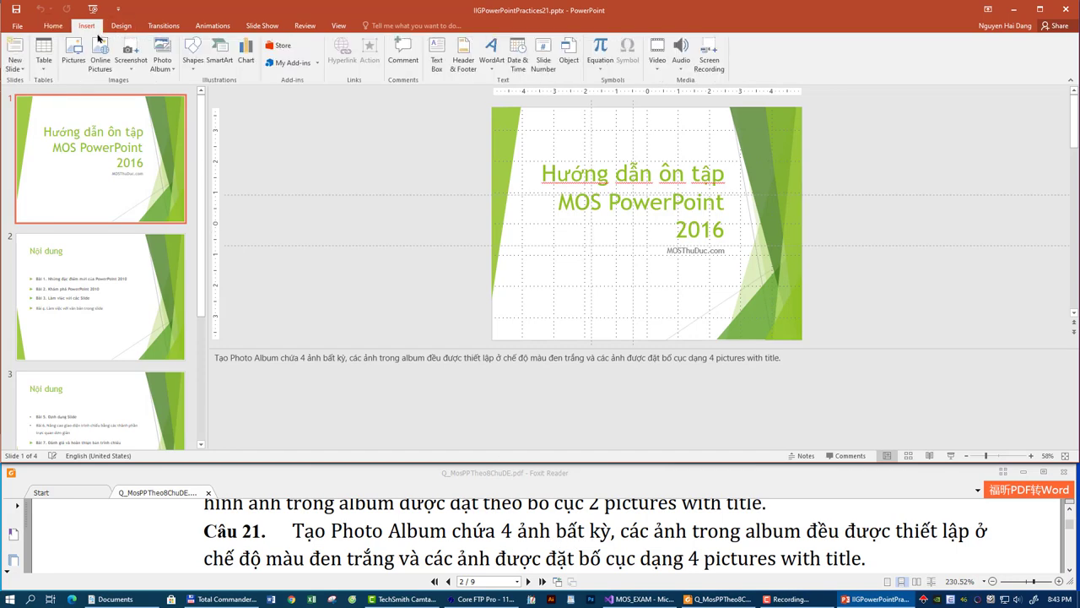
{"action": "left_click", "coordinate": [161, 66]}
{"action": "left_click", "coordinate": [186, 84]}
{"action": "left_click", "coordinate": [398, 161]}
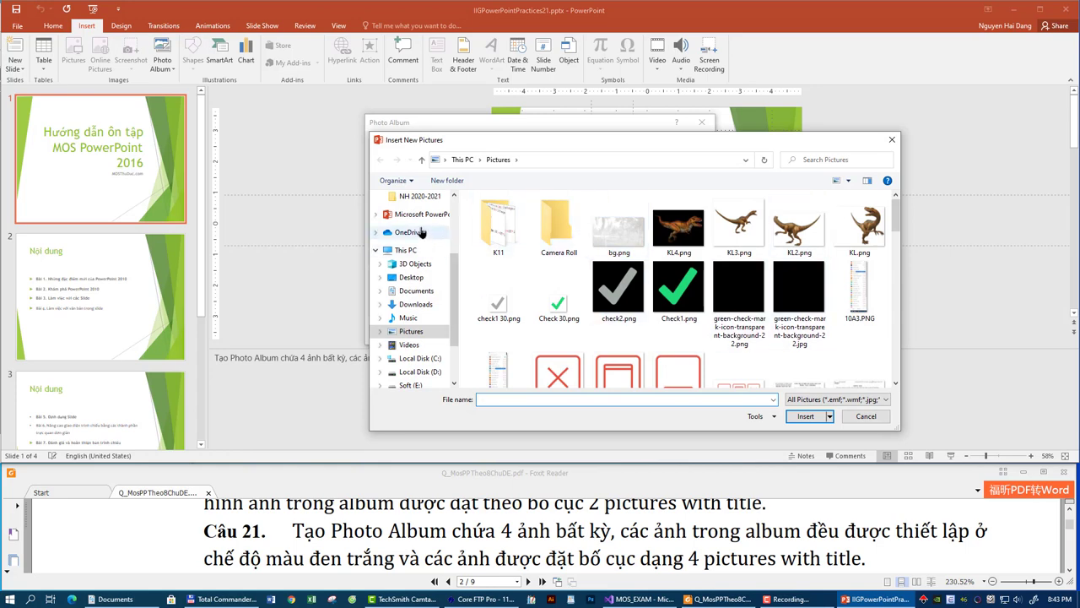
{"action": "left_click", "coordinate": [416, 290]}
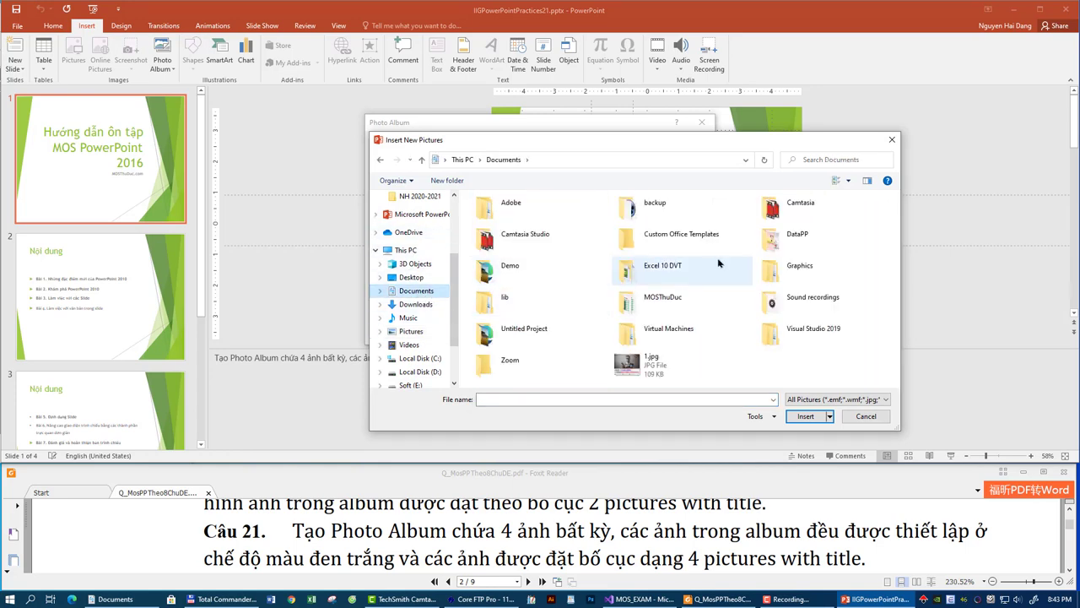
{"action": "double_click", "coordinate": [796, 238]}
{"action": "left_click", "coordinate": [502, 223]}
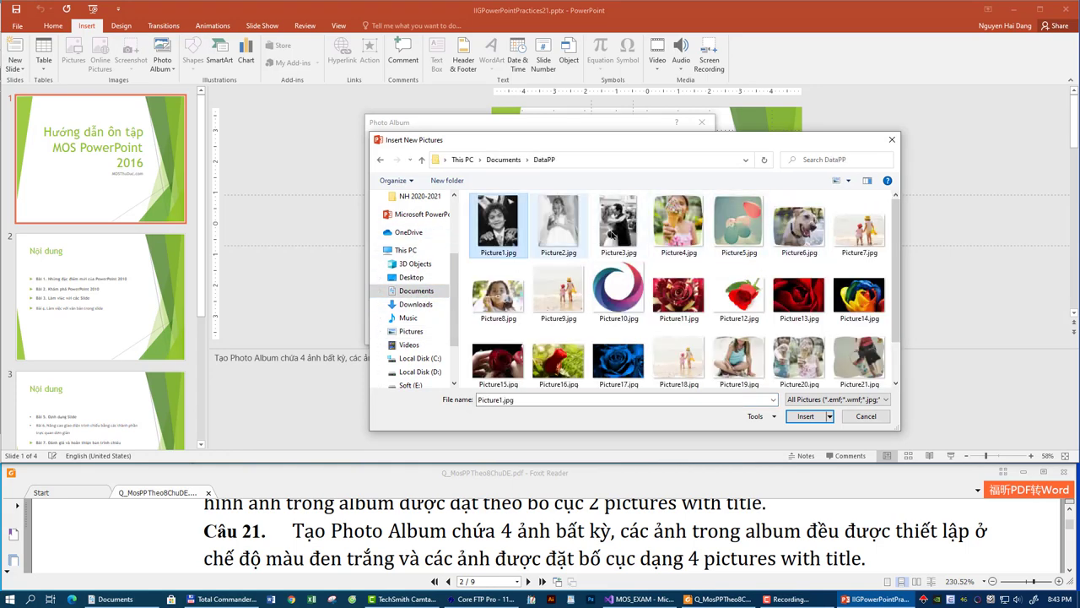
{"action": "left_click", "coordinate": [679, 221], "text": "shift"}
{"action": "left_click", "coordinate": [803, 416]}
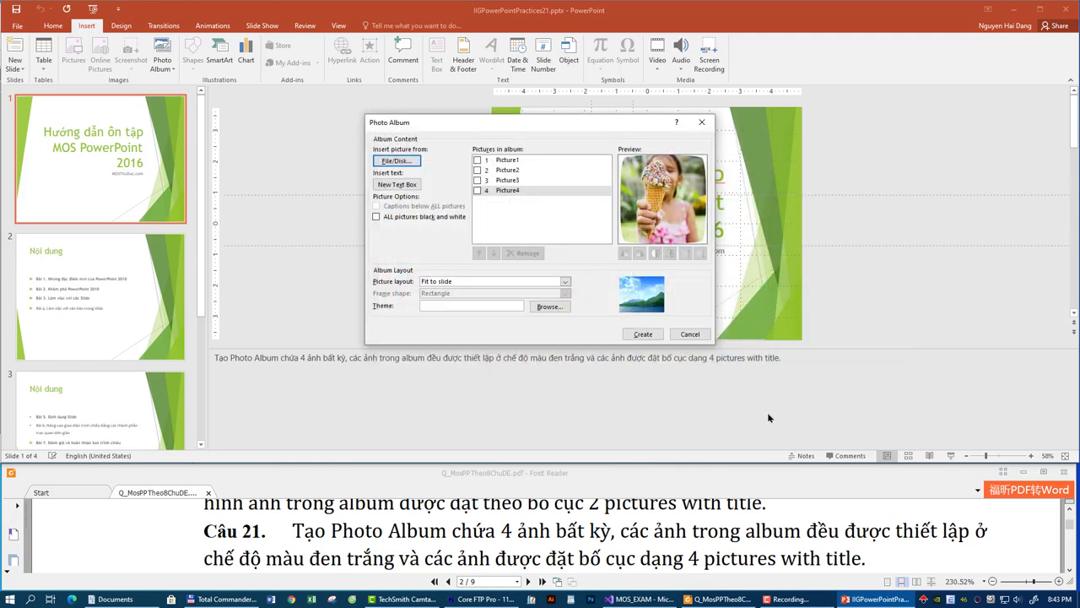
- Make all pictures black and white, choose 4 pictures with title, and create the album
{"action": "left_click", "coordinate": [377, 217]}
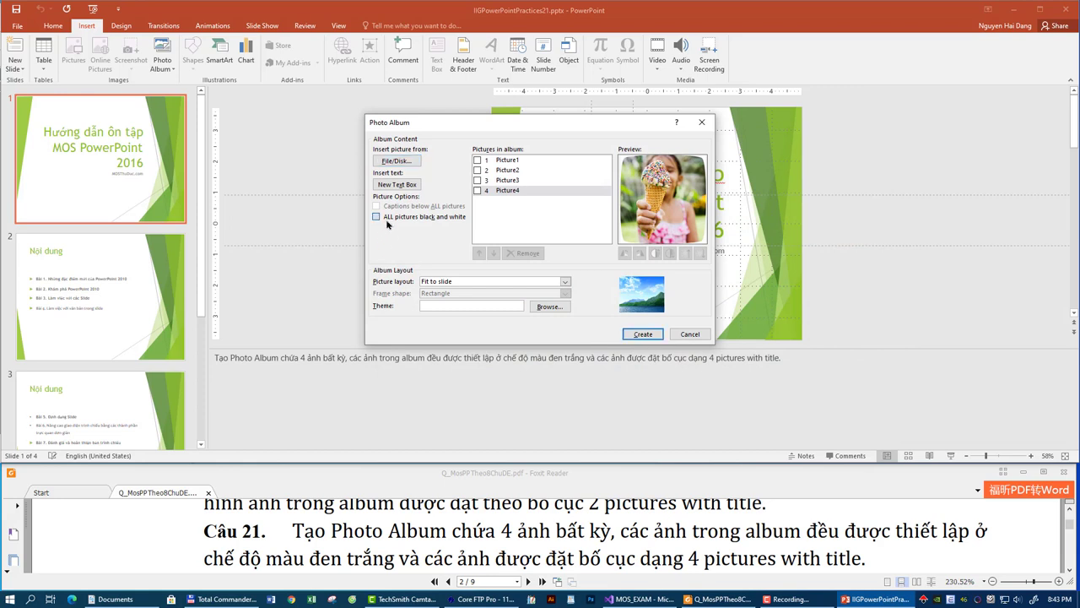
{"action": "left_click", "coordinate": [500, 557]}
{"action": "scroll", "coordinate": [500, 557], "scroll_direction": "down", "scroll_amount": 1}
{"action": "left_click", "coordinate": [511, 282]}
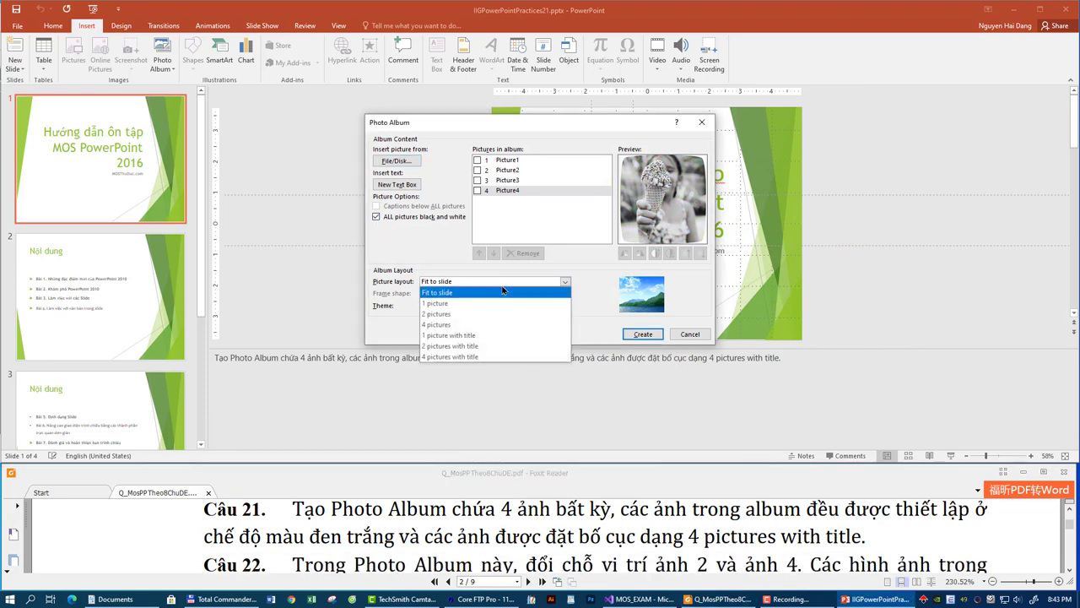
{"action": "left_click", "coordinate": [449, 356]}
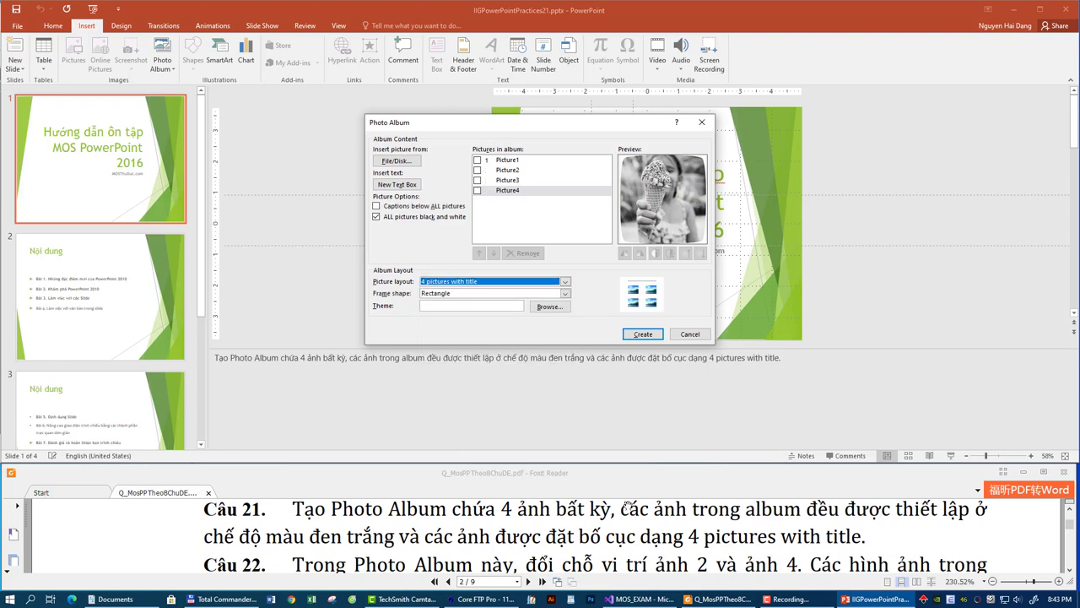
{"action": "left_click", "coordinate": [642, 335]}
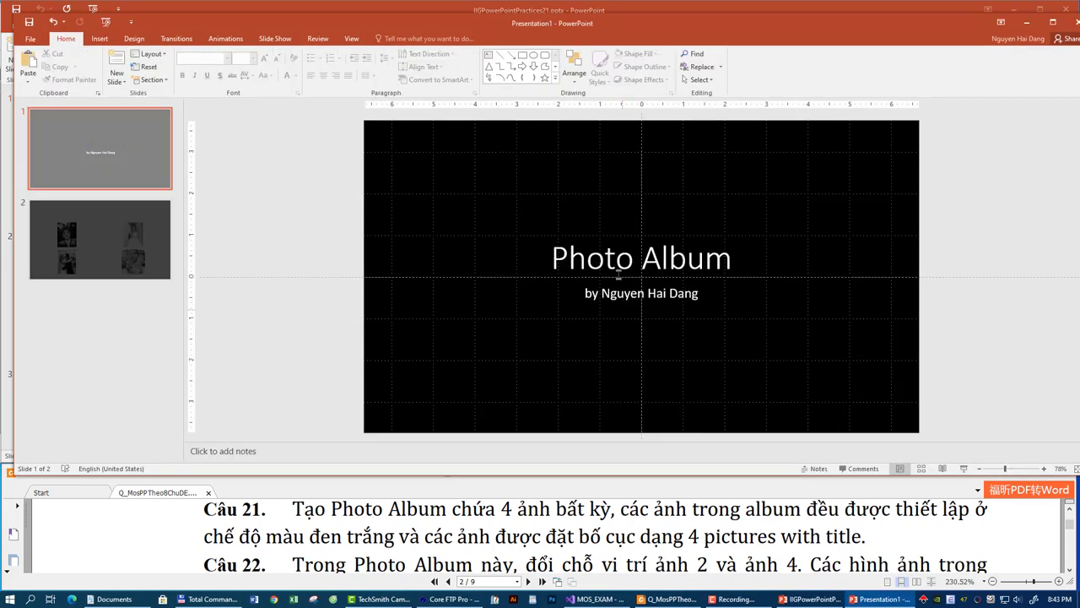
- Save the new album as Photo Album.pptx, replacing the existing file
{"action": "left_click", "coordinate": [152, 253]}
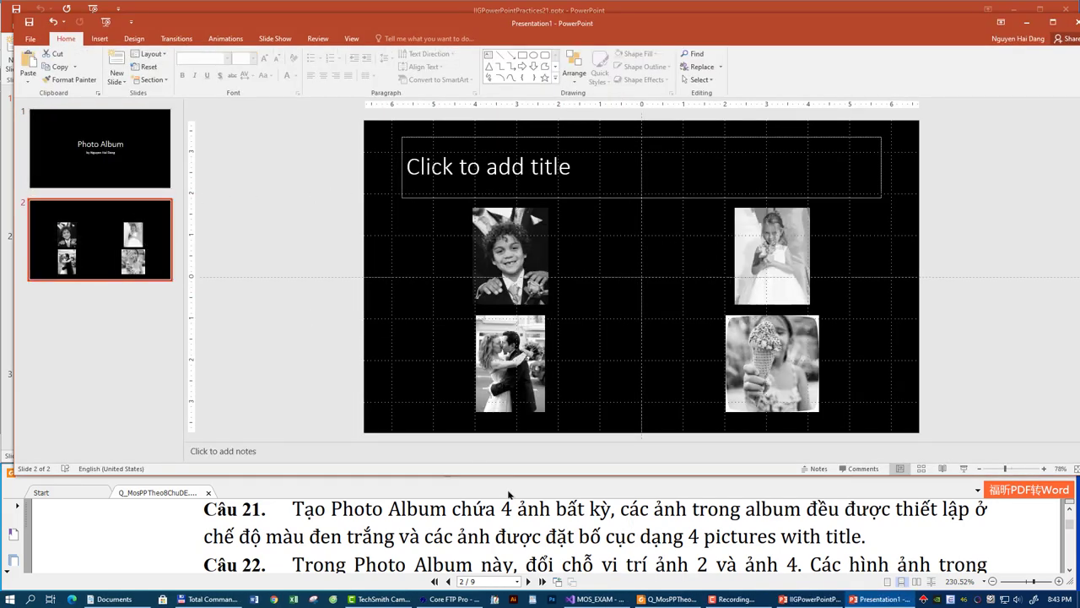
{"action": "left_click", "coordinate": [1053, 22]}
{"action": "left_click", "coordinate": [492, 313]}
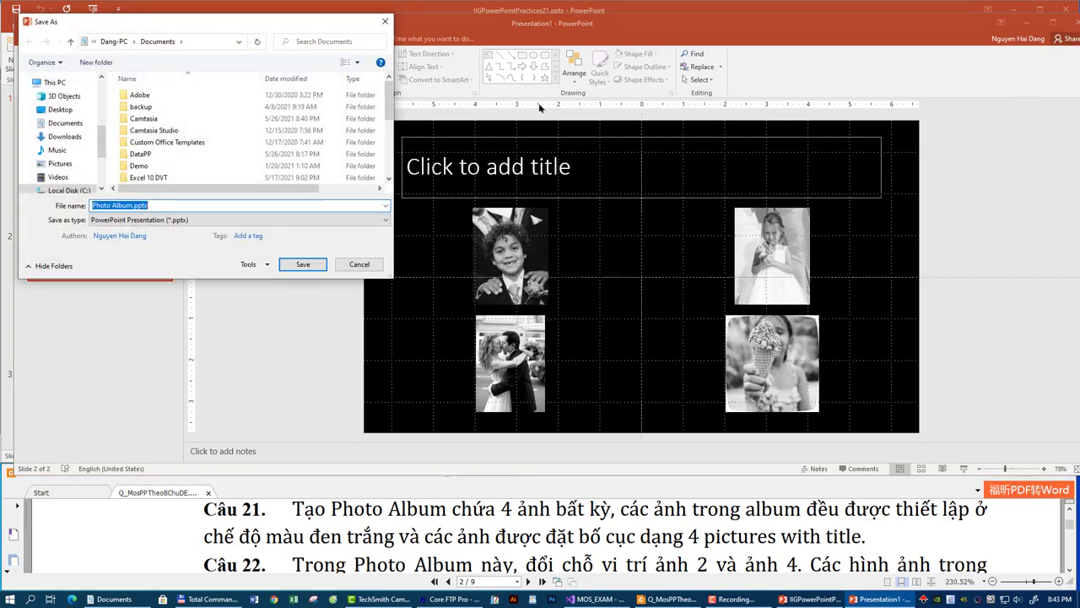
{"action": "left_click", "coordinate": [302, 264]}
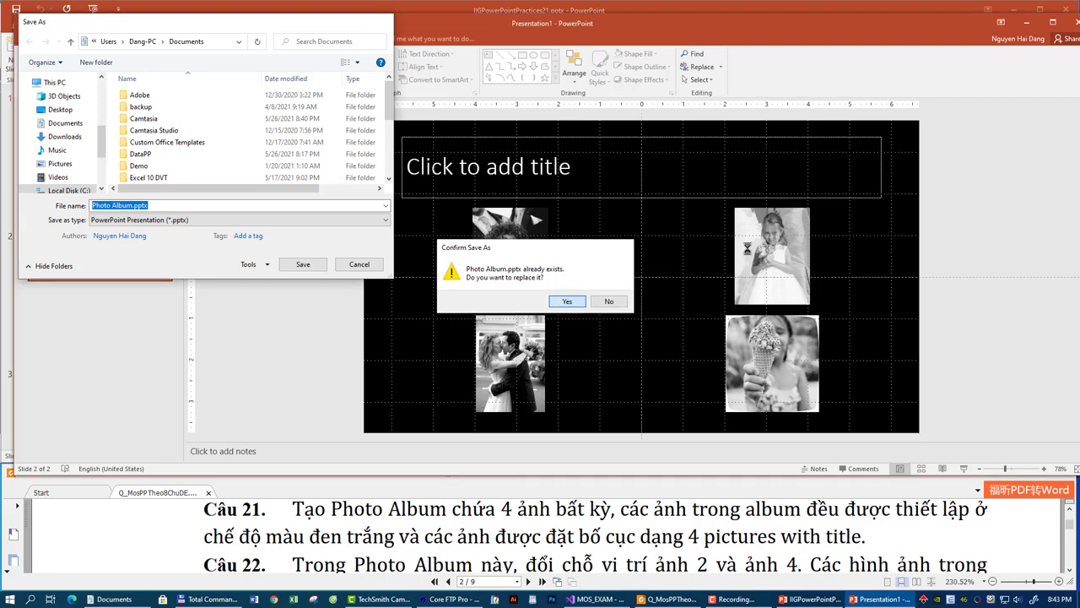
{"action": "left_click", "coordinate": [692, 302]}
- Close PowerPoint and open IIGPowerPointPractices22 from the file list
{"action": "left_click", "coordinate": [1072, 9]}
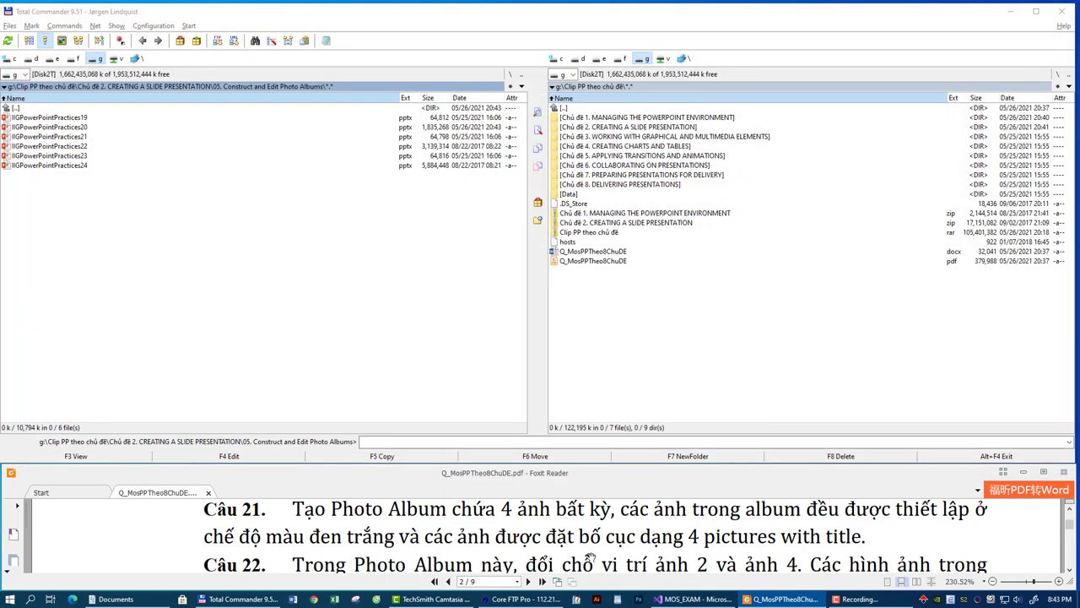
{"action": "scroll", "coordinate": [593, 525], "scroll_direction": "down", "scroll_amount": 1}
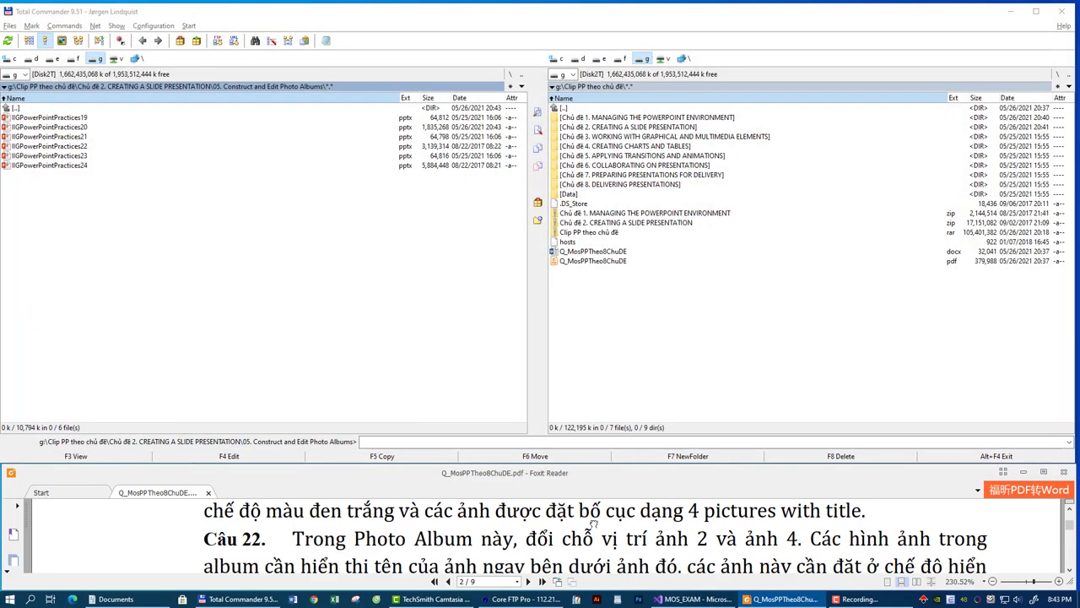
{"action": "double_click", "coordinate": [89, 147]}
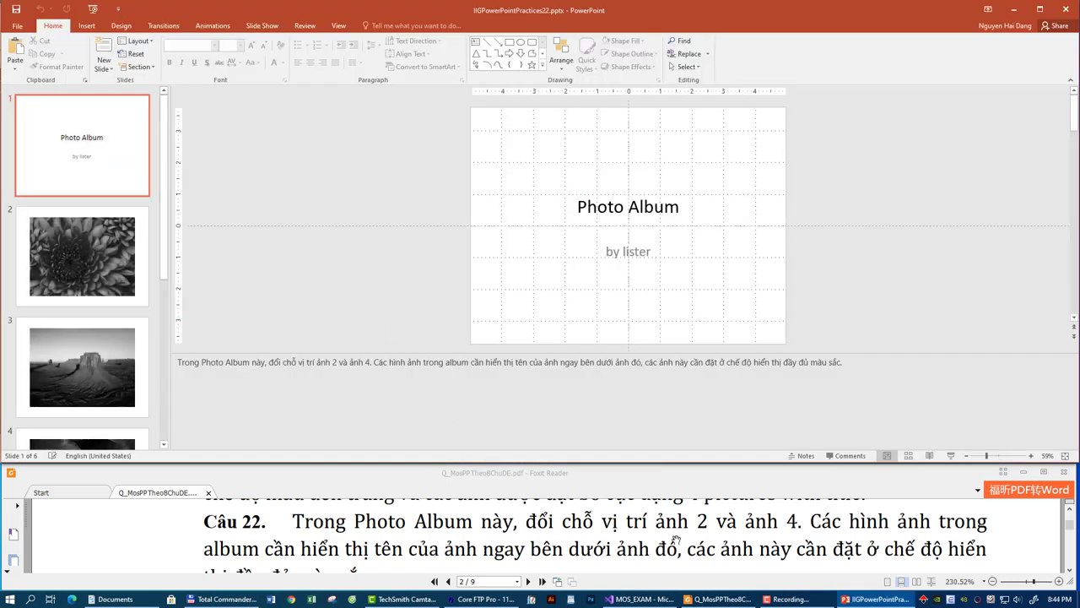
- In Edit Photo Album, reorder the pictures so Jellyfish is second and Desert moves down
{"action": "left_click", "coordinate": [87, 25]}
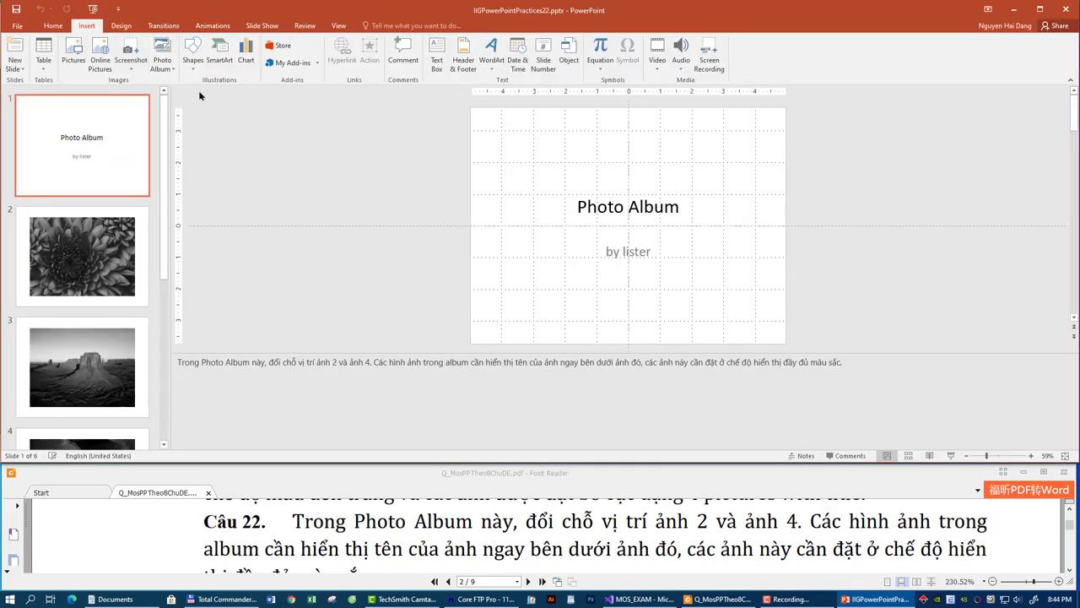
{"action": "left_click", "coordinate": [175, 68]}
{"action": "left_click", "coordinate": [182, 96]}
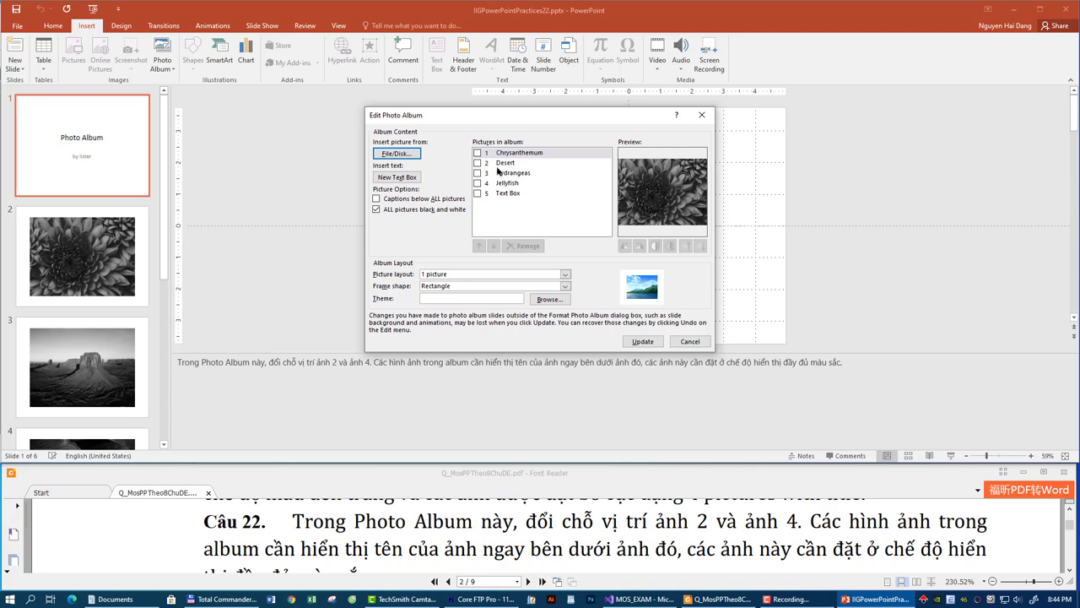
{"action": "left_click", "coordinate": [478, 163]}
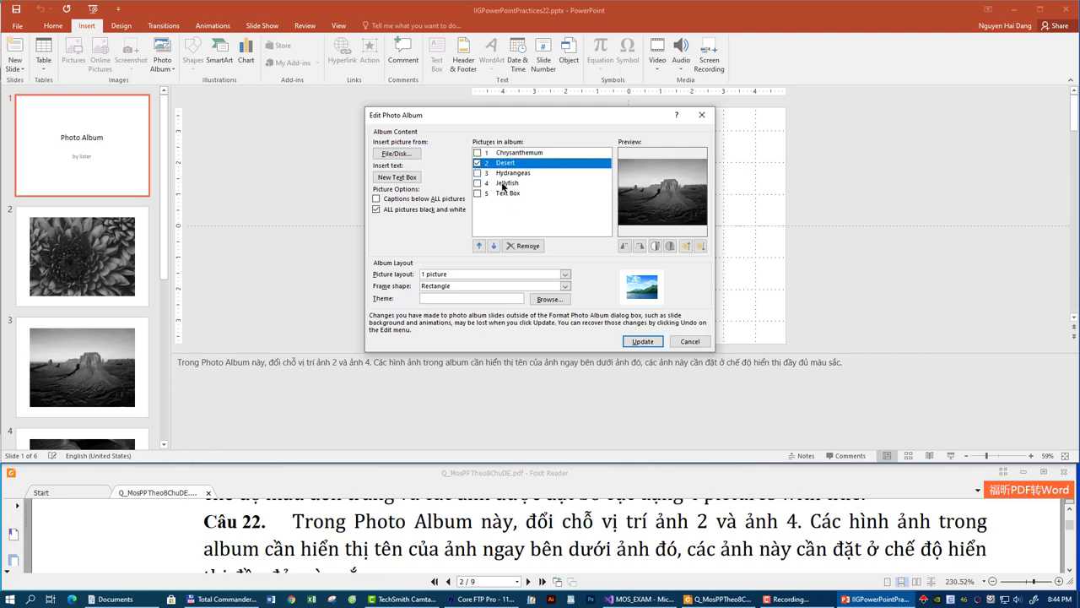
{"action": "left_click", "coordinate": [493, 245]}
{"action": "left_click", "coordinate": [493, 246]}
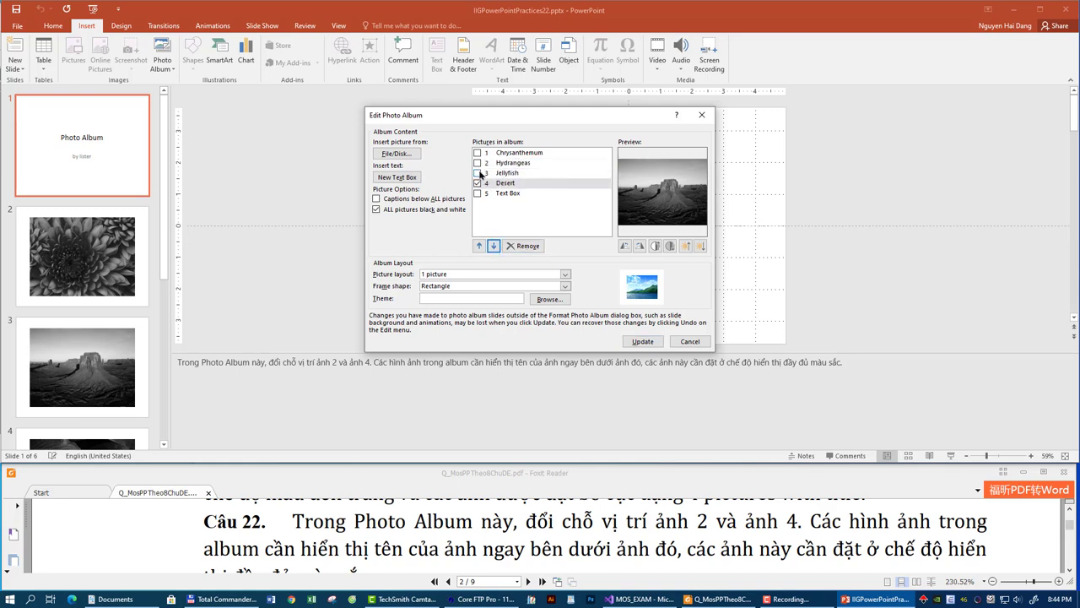
{"action": "left_click", "coordinate": [477, 173]}
{"action": "left_click", "coordinate": [479, 246]}
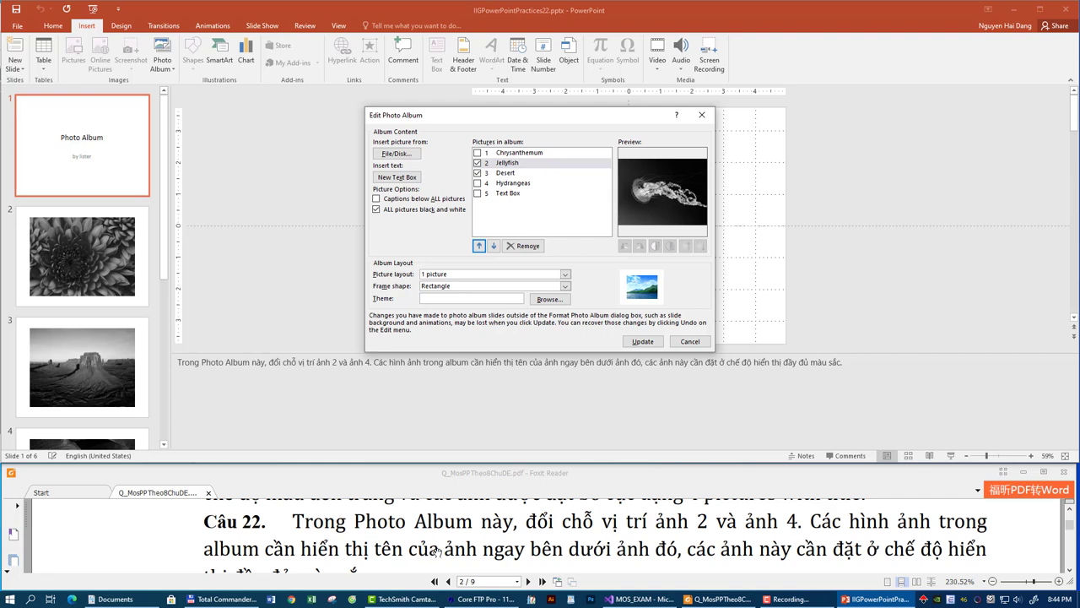
- Add captions below all pictures, turn off black and white, and update the album
{"action": "left_click", "coordinate": [376, 199]}
{"action": "left_click", "coordinate": [579, 547]}
{"action": "scroll", "coordinate": [583, 532], "scroll_direction": "down", "scroll_amount": 1}
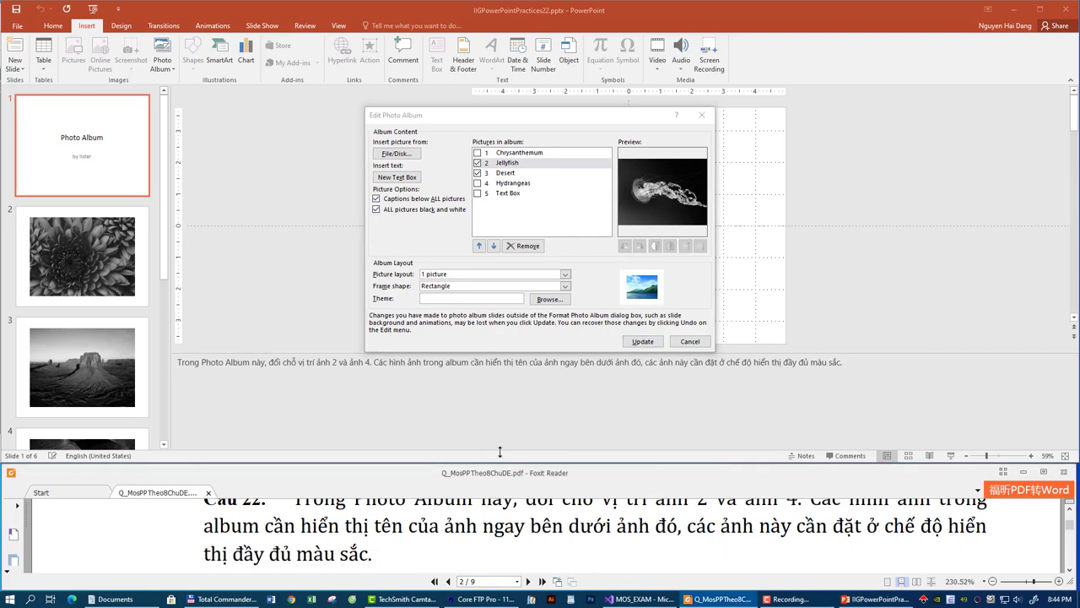
{"action": "left_click", "coordinate": [406, 211]}
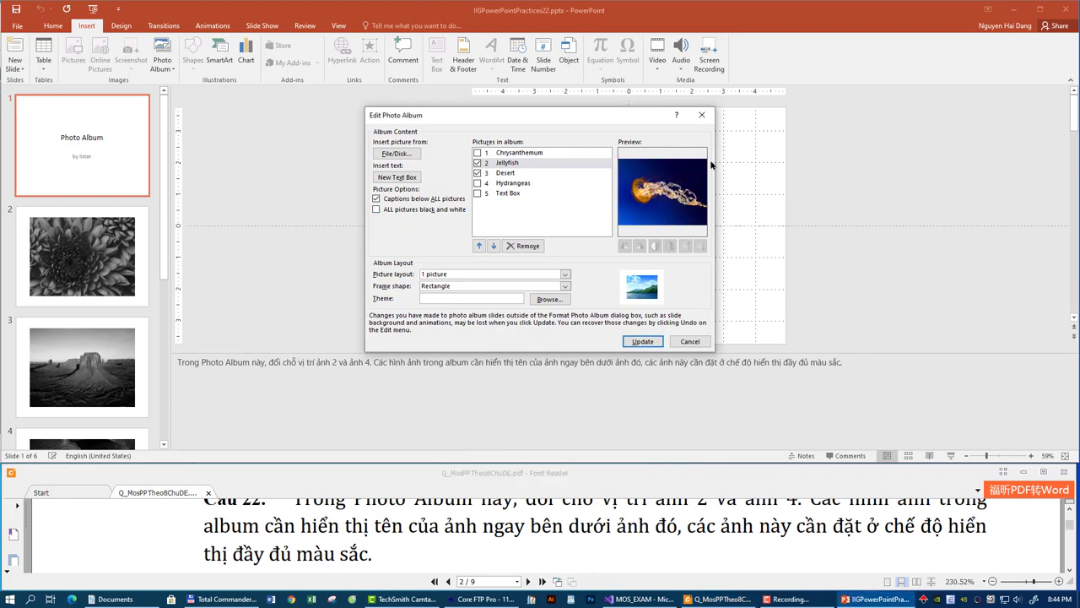
{"action": "left_click", "coordinate": [639, 339]}
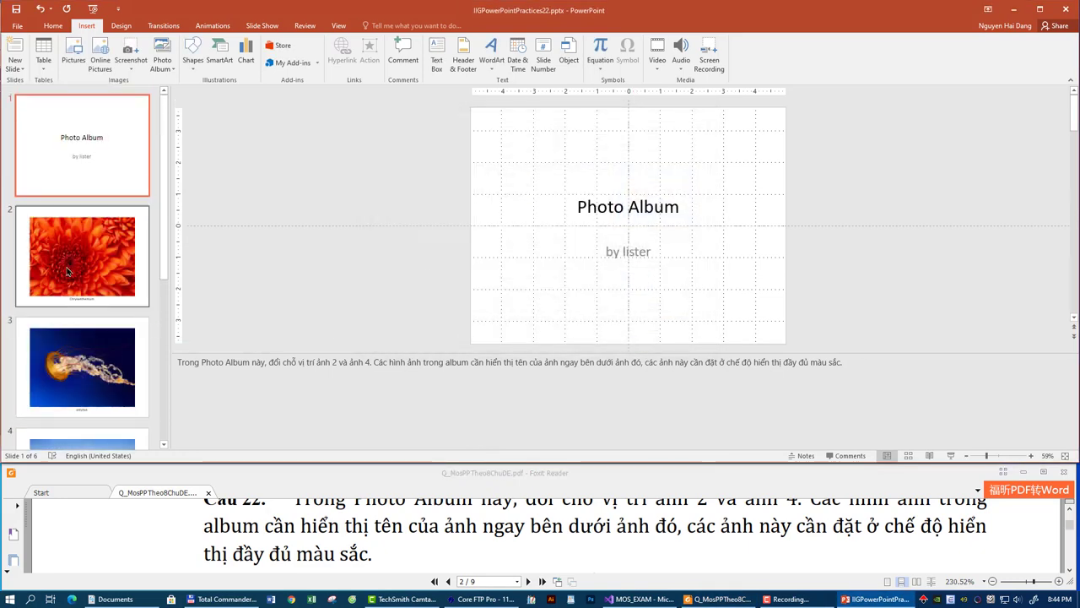
- Check the reordered slides, then save IIGPowerPointPractices22 while closing PowerPoint
{"action": "left_click", "coordinate": [120, 300]}
{"action": "key", "text": "Down"}
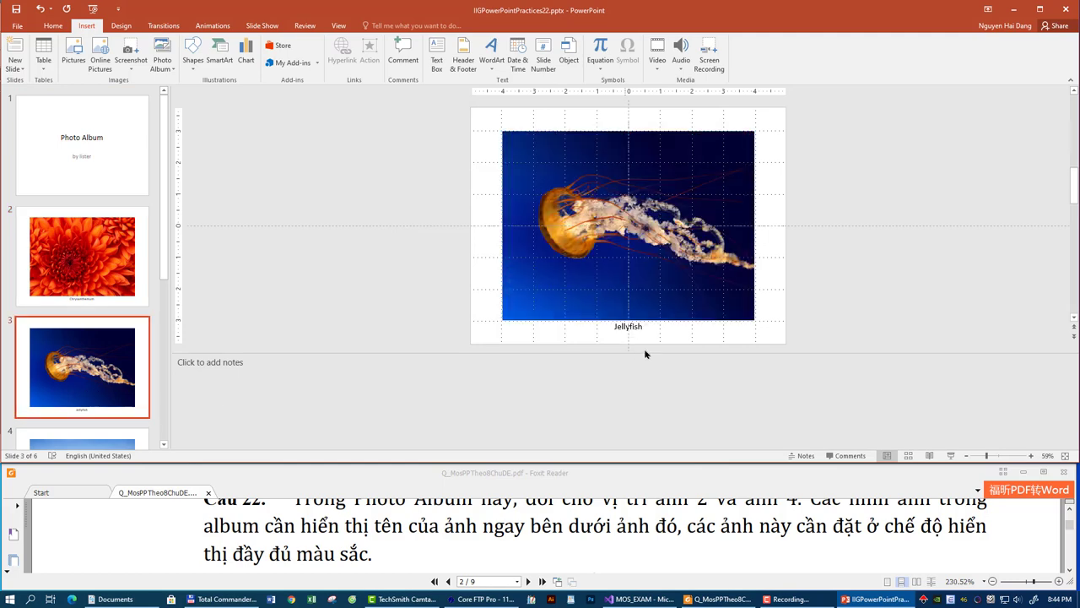
{"action": "left_click", "coordinate": [1062, 9]}
{"action": "left_click", "coordinate": [494, 315]}
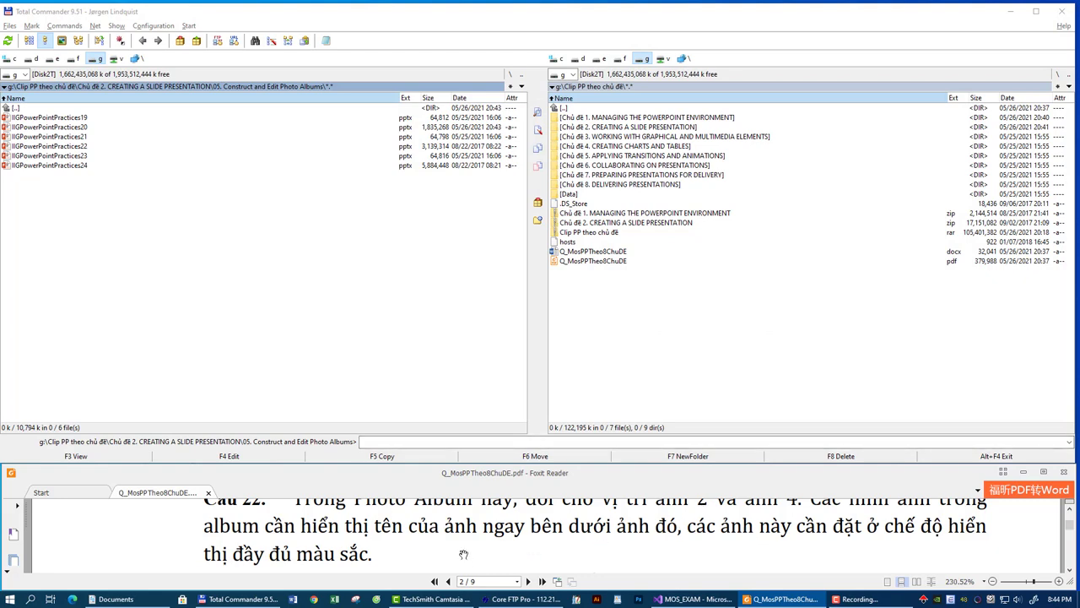
- Open IIGPowerPointPractices23.pptx from the Total Commander file panel
{"action": "scroll", "coordinate": [463, 554], "scroll_direction": "down", "scroll_amount": 3}
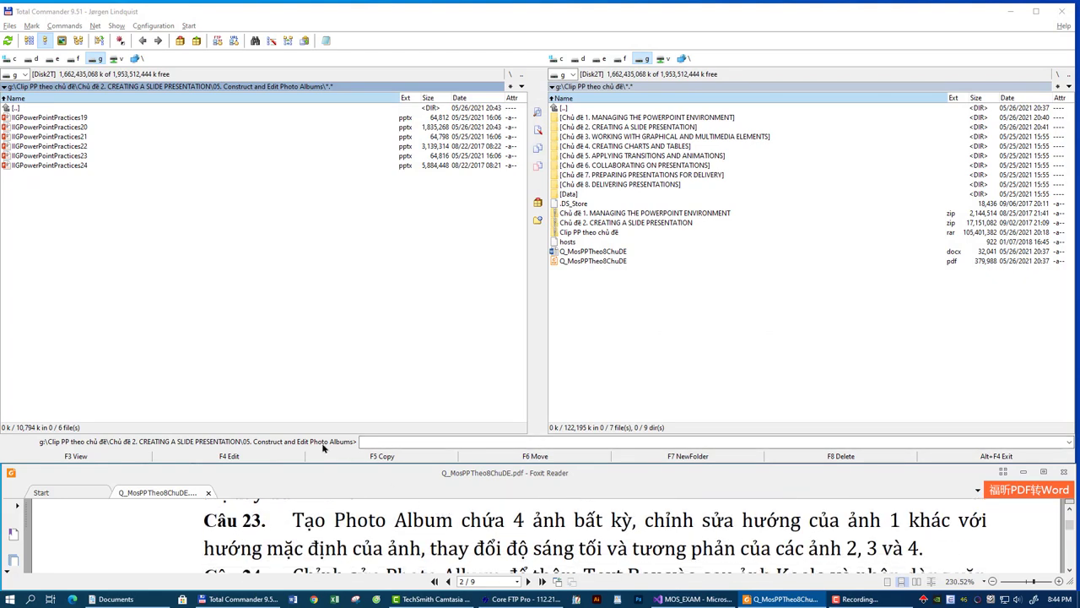
{"action": "double_click", "coordinate": [93, 156]}
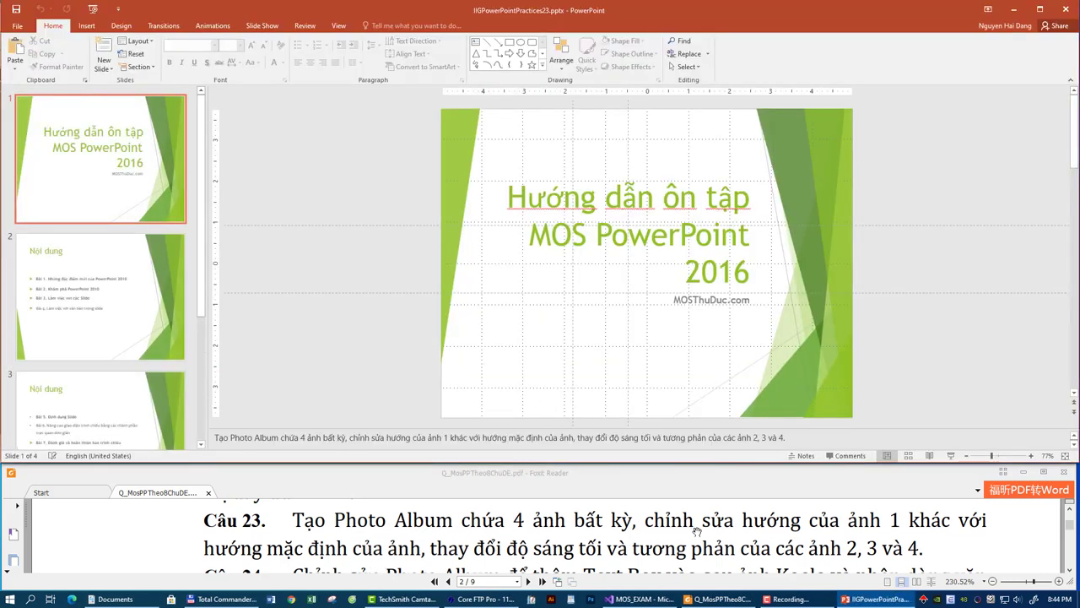
- Add Picture9 through Picture12 from Documents\DataPP to a new photo album
{"action": "left_click", "coordinate": [87, 25]}
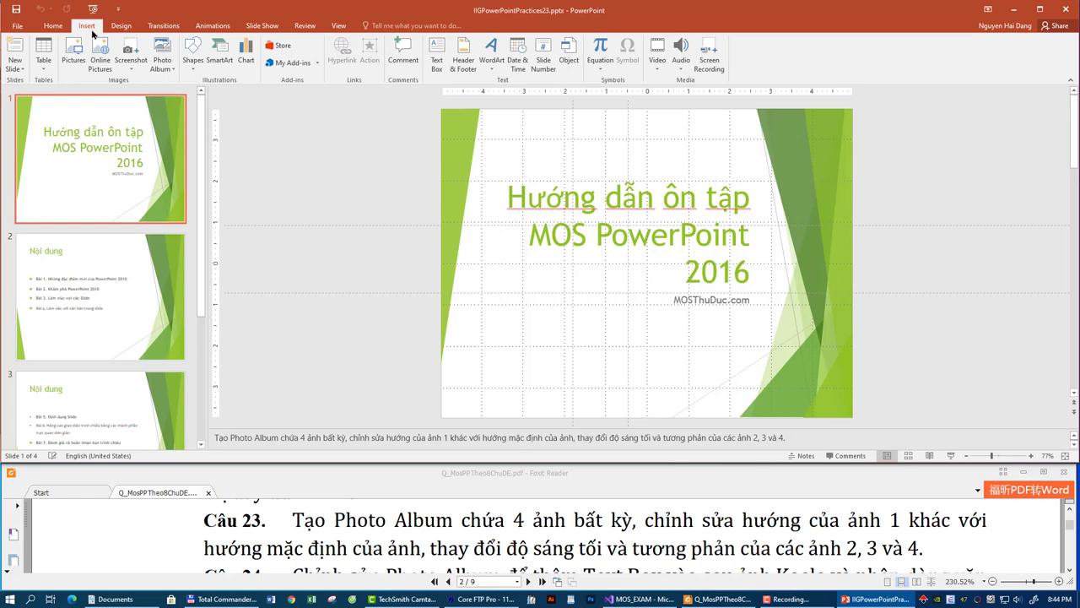
{"action": "left_click", "coordinate": [161, 72]}
{"action": "left_click", "coordinate": [167, 85]}
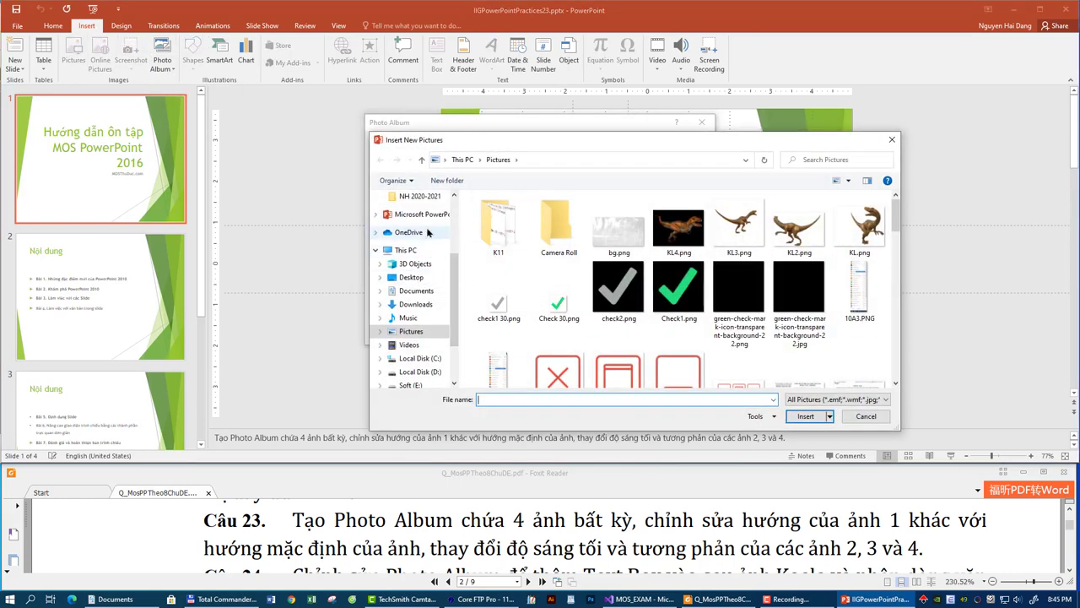
{"action": "left_click", "coordinate": [416, 291]}
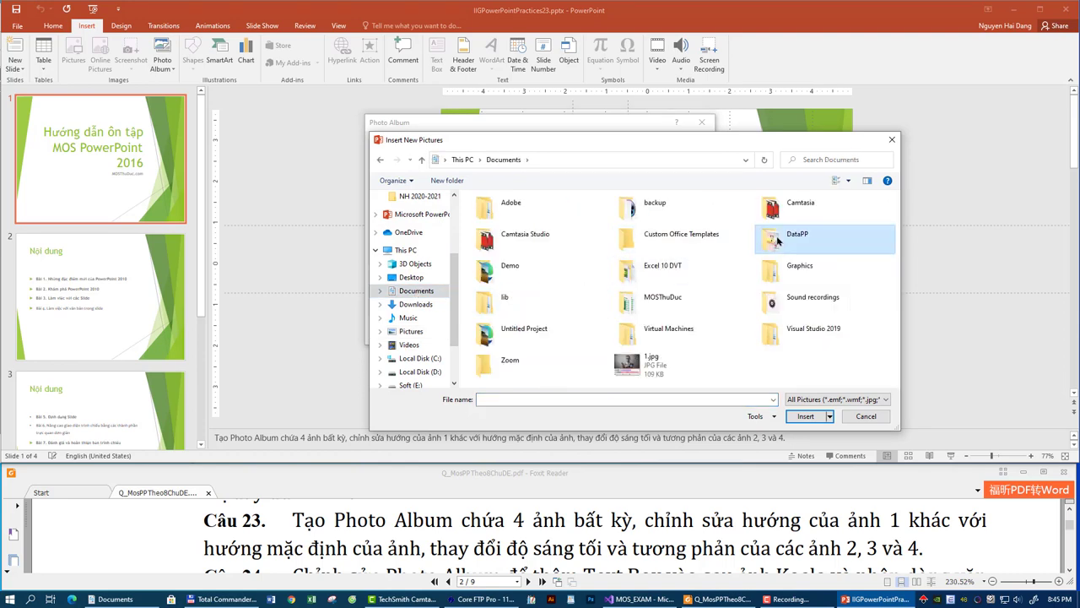
{"action": "double_click", "coordinate": [785, 240]}
{"action": "left_click", "coordinate": [557, 296]}
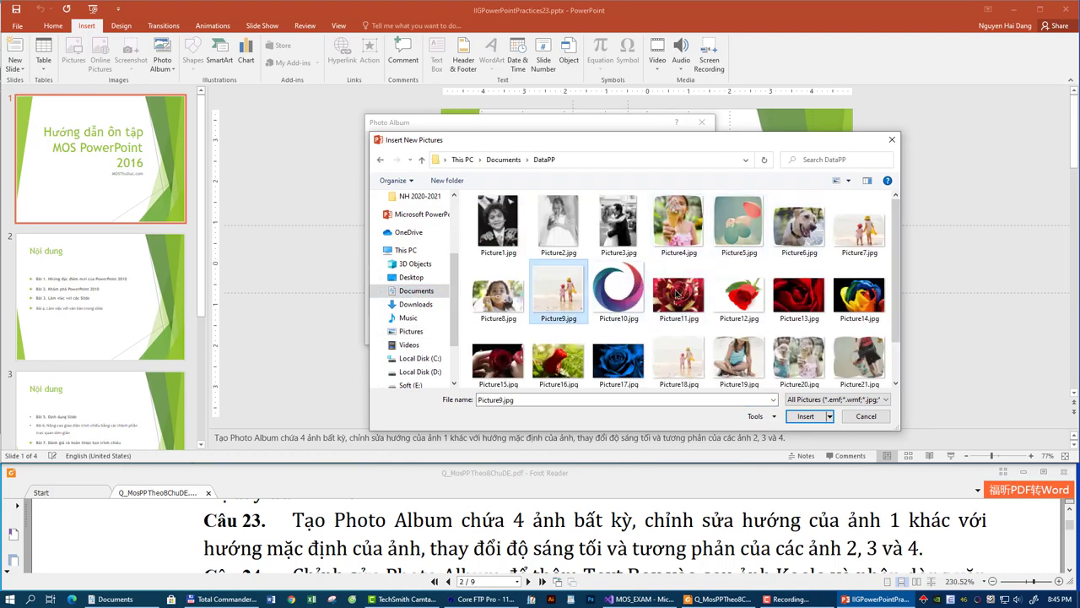
{"action": "left_click", "coordinate": [739, 298], "text": "shift"}
{"action": "left_click", "coordinate": [802, 416]}
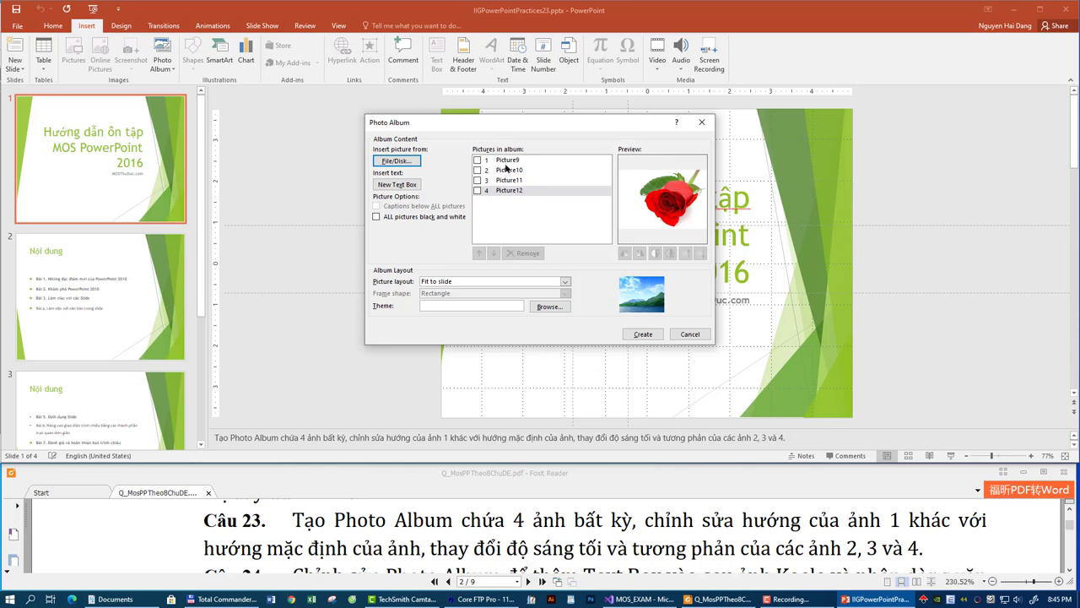
- Rotate Picture9 by 90 degrees in the album picture list
{"action": "left_click", "coordinate": [507, 160]}
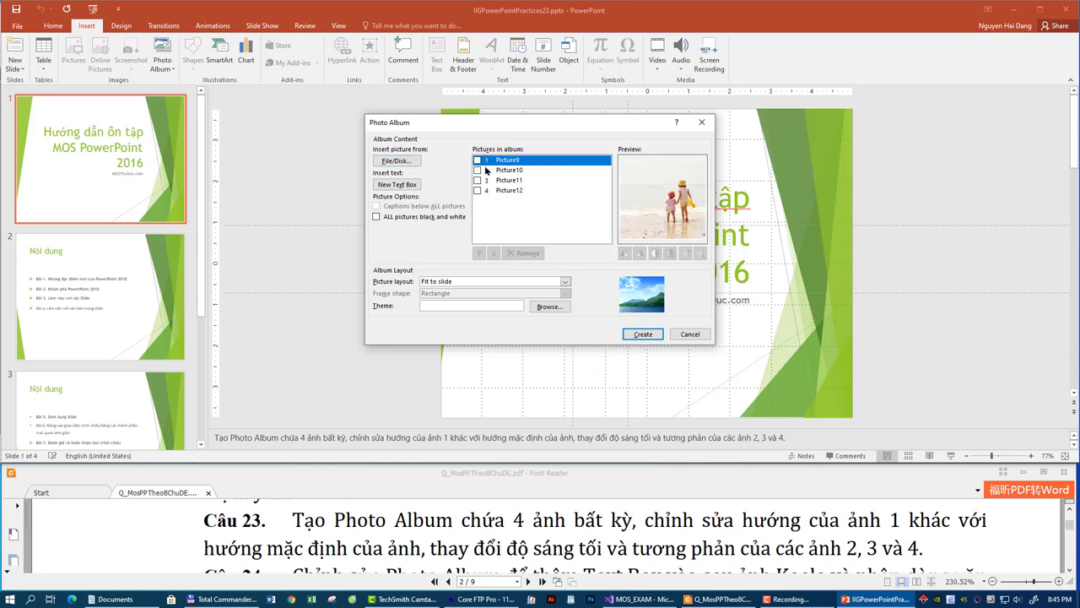
{"action": "left_click", "coordinate": [478, 160]}
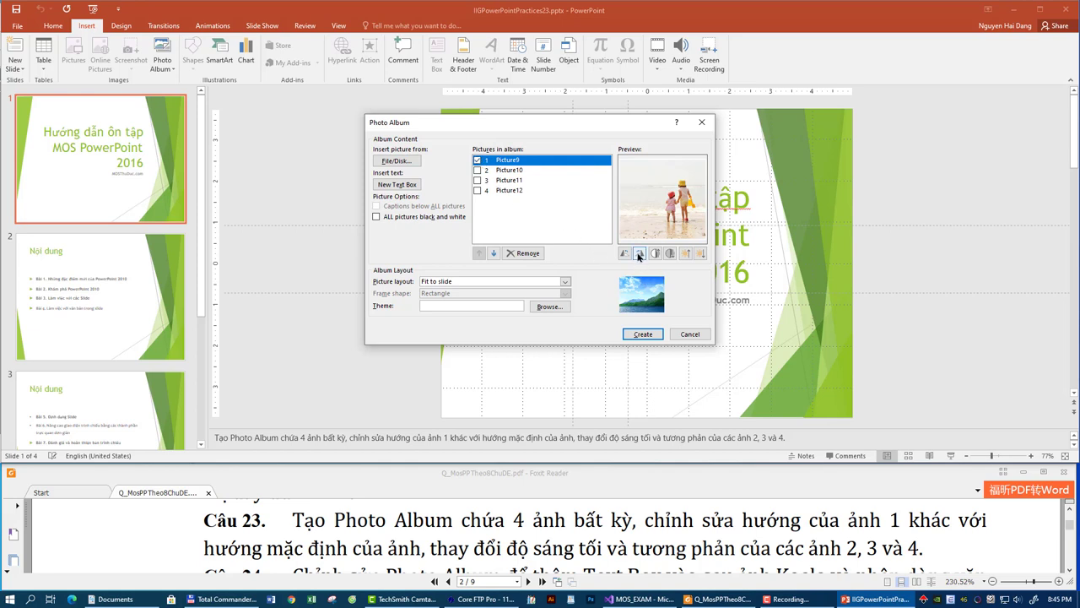
{"action": "left_click", "coordinate": [639, 253]}
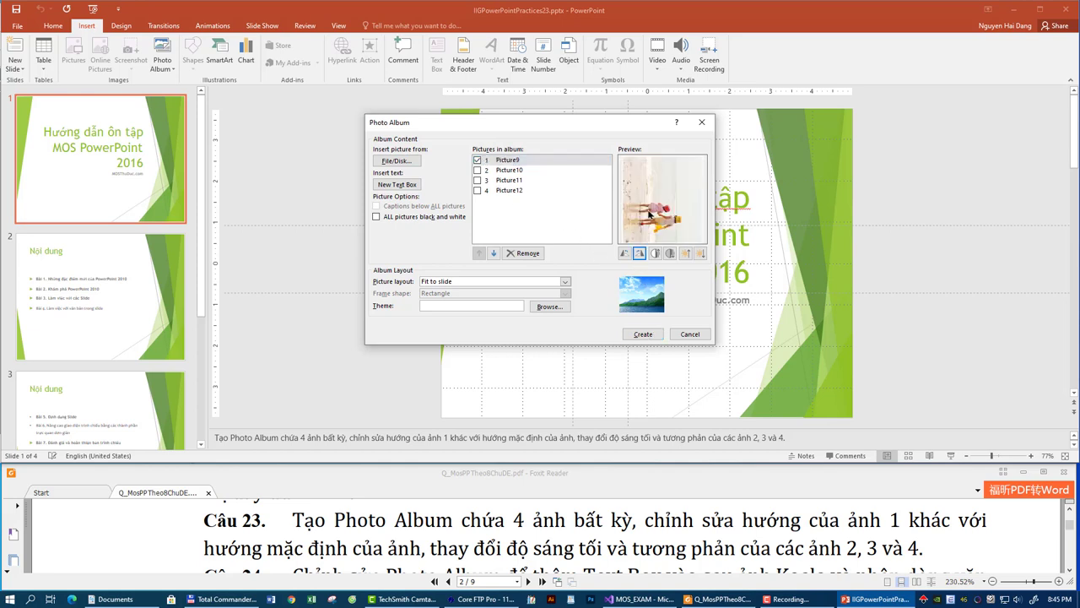
{"action": "left_click", "coordinate": [454, 549]}
{"action": "scroll", "coordinate": [456, 544], "scroll_direction": "down", "scroll_amount": 2}
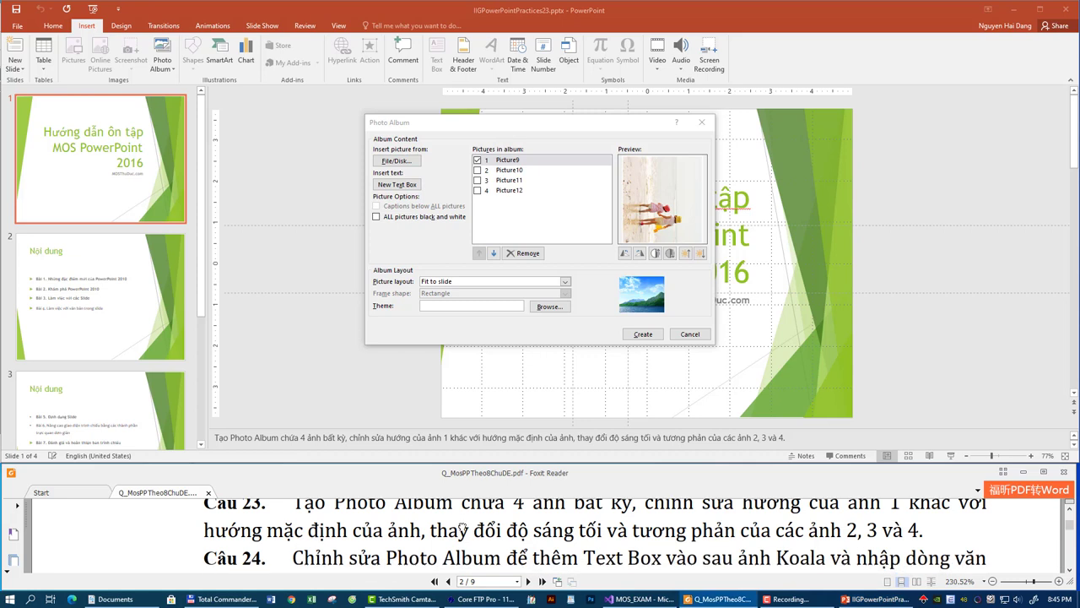
- Rotate Picture10 three times by 90 degrees and lower its contrast three steps
{"action": "left_click", "coordinate": [477, 170]}
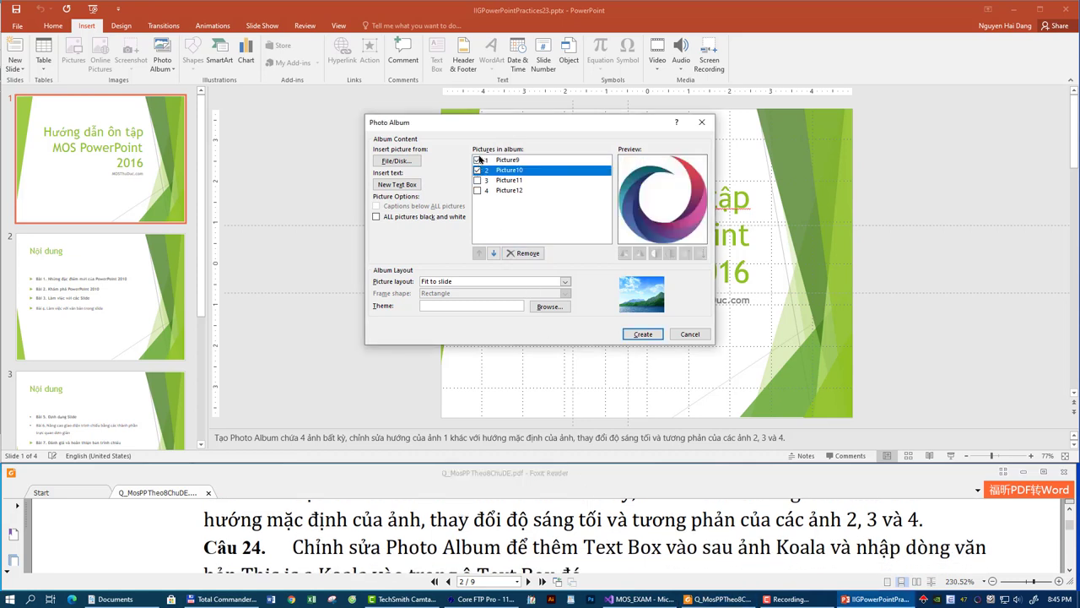
{"action": "left_click", "coordinate": [479, 160]}
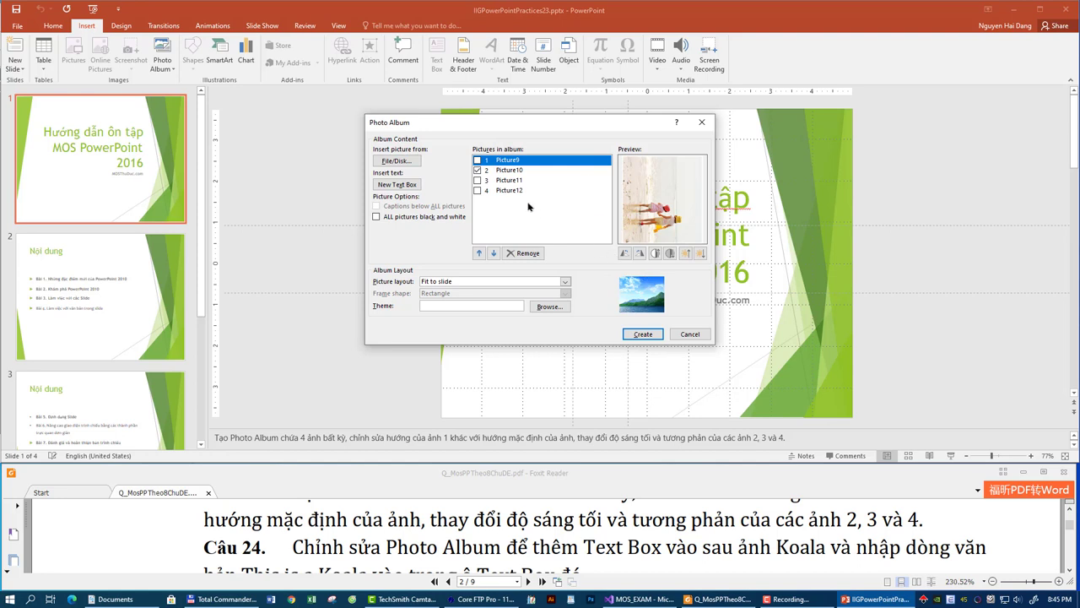
{"action": "left_click", "coordinate": [523, 170]}
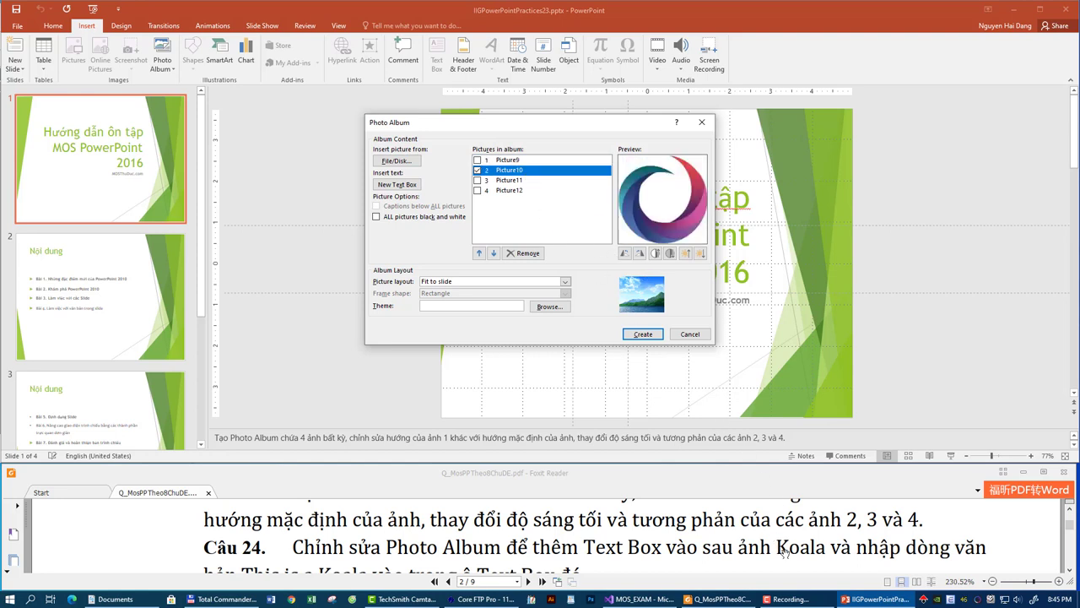
{"action": "left_click", "coordinate": [588, 542]}
{"action": "scroll", "coordinate": [588, 542], "scroll_direction": "up", "scroll_amount": 1}
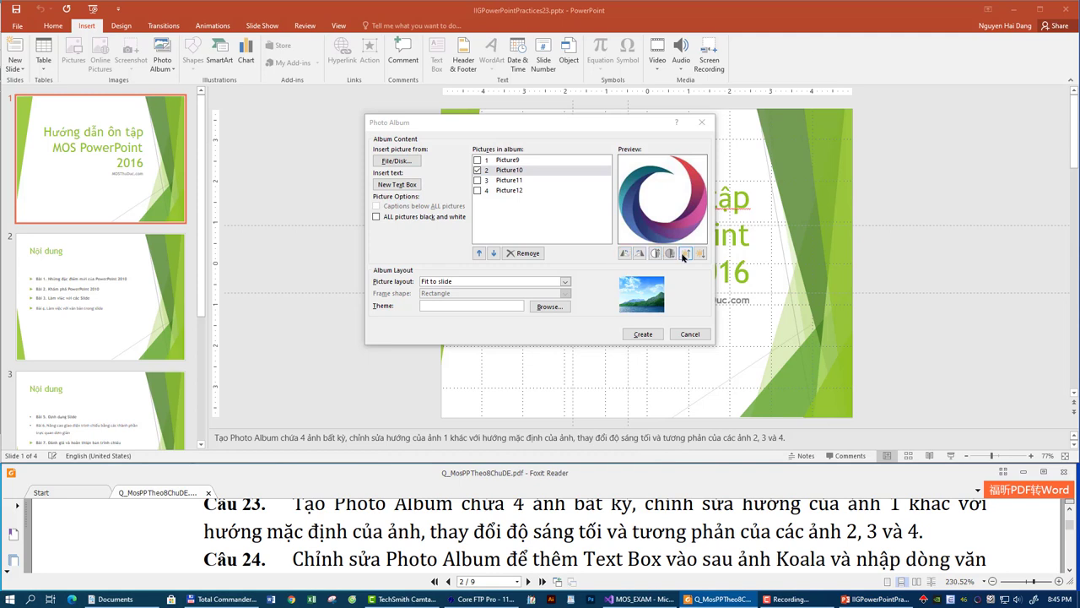
{"action": "left_click", "coordinate": [670, 255]}
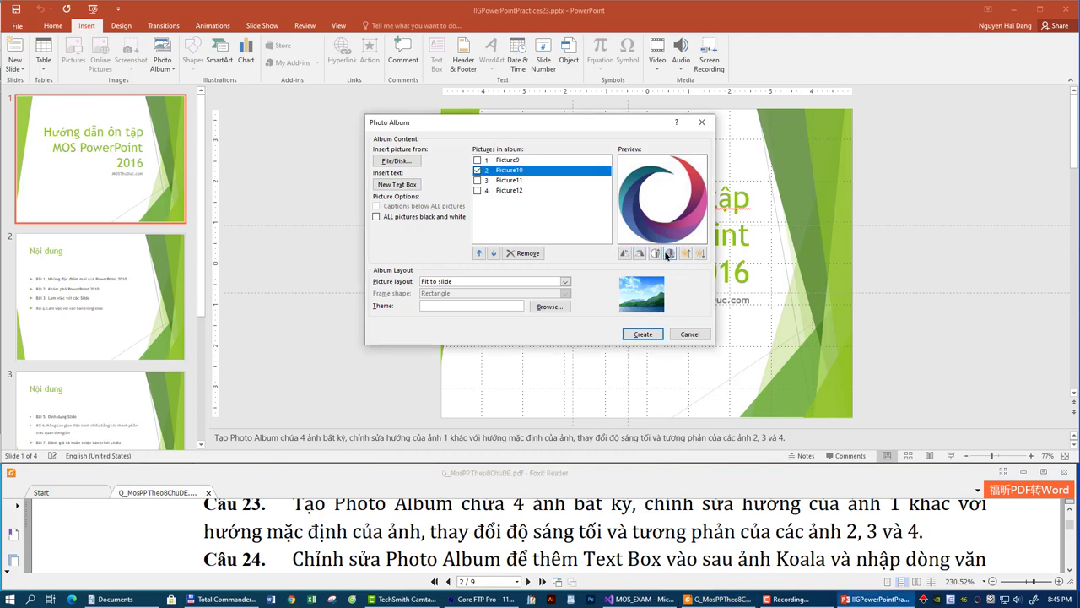
{"action": "left_click", "coordinate": [640, 253]}
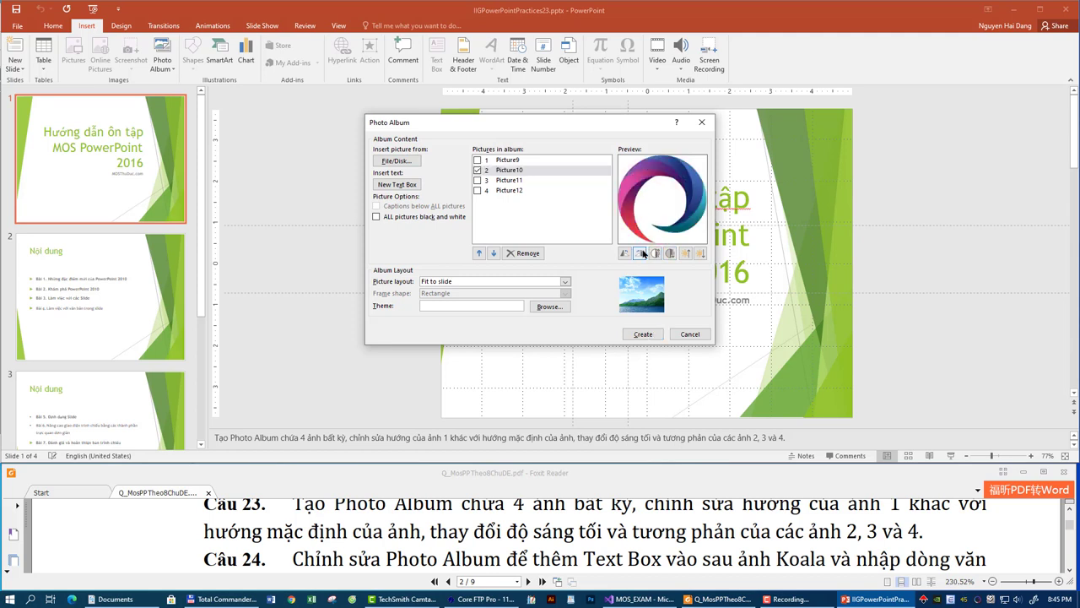
{"action": "left_click", "coordinate": [643, 253]}
{"action": "left_click", "coordinate": [640, 253]}
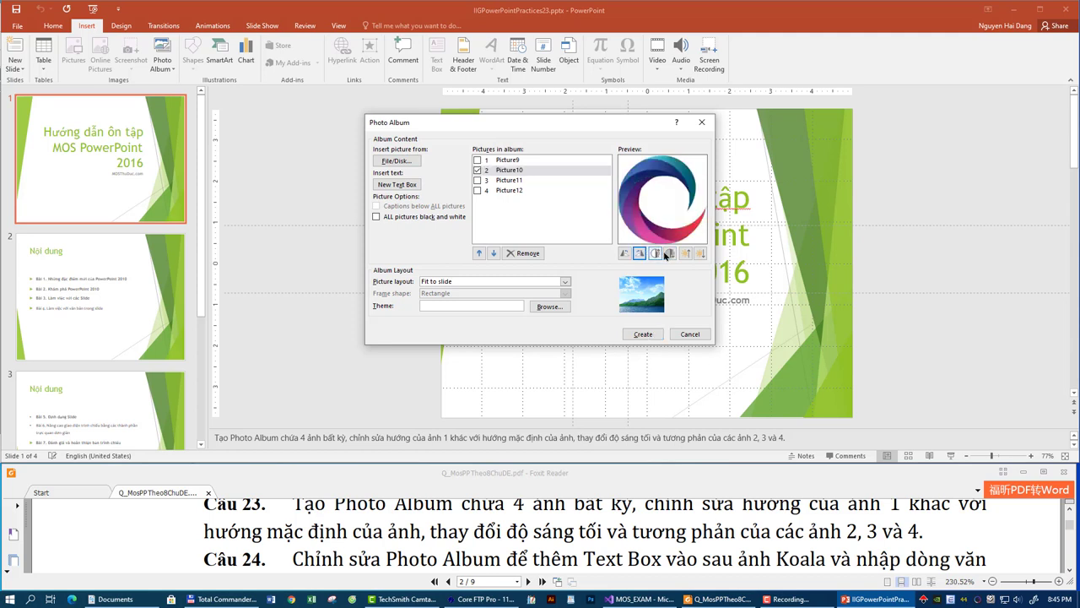
{"action": "left_click", "coordinate": [669, 254]}
{"action": "left_click", "coordinate": [669, 254]}
{"action": "left_click", "coordinate": [669, 254]}
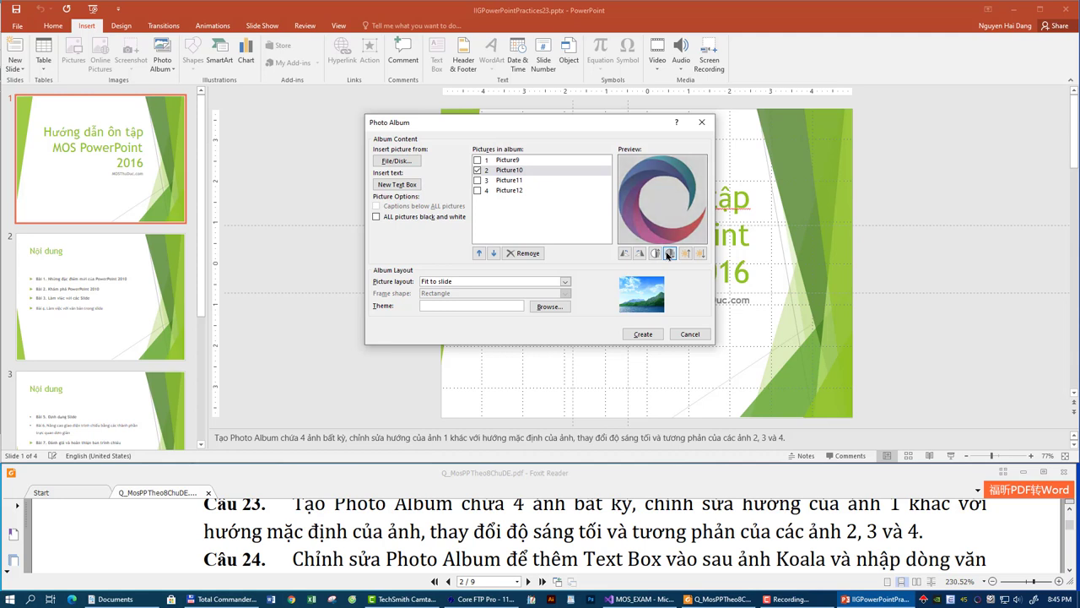
- Darken Picture12 by three brightness steps
{"action": "left_click", "coordinate": [478, 181]}
{"action": "left_click", "coordinate": [478, 191]}
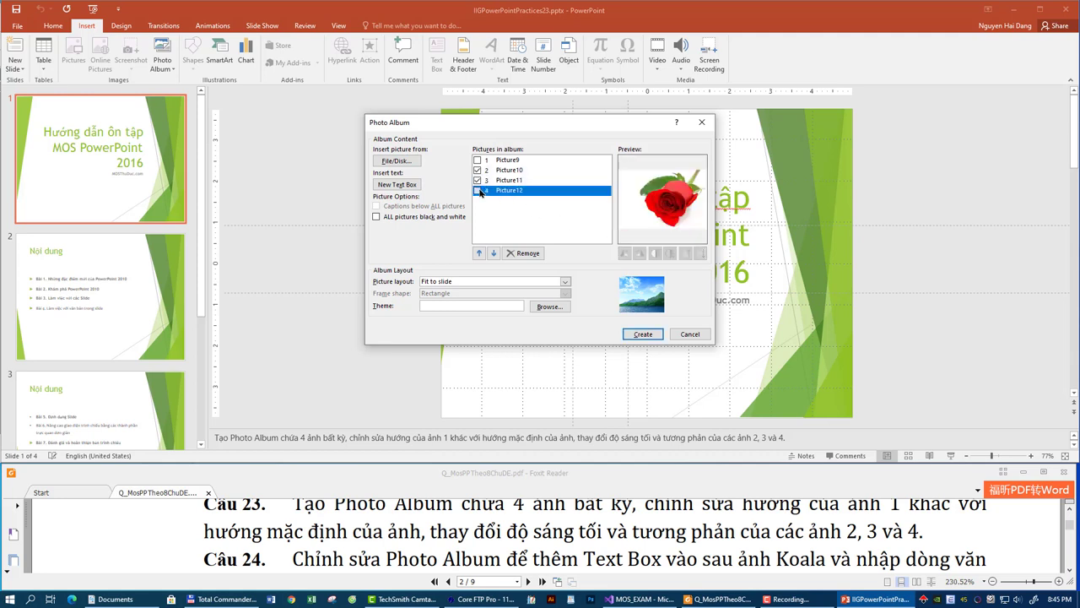
{"action": "left_click", "coordinate": [478, 180]}
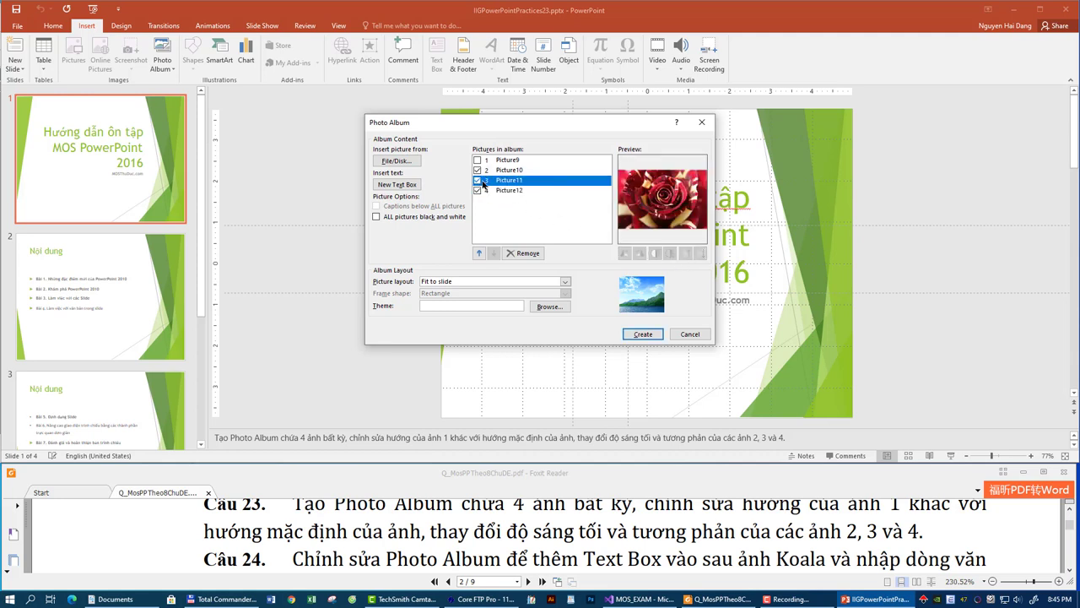
{"action": "left_click", "coordinate": [478, 171]}
{"action": "left_click", "coordinate": [488, 181]}
{"action": "left_click", "coordinate": [526, 193]}
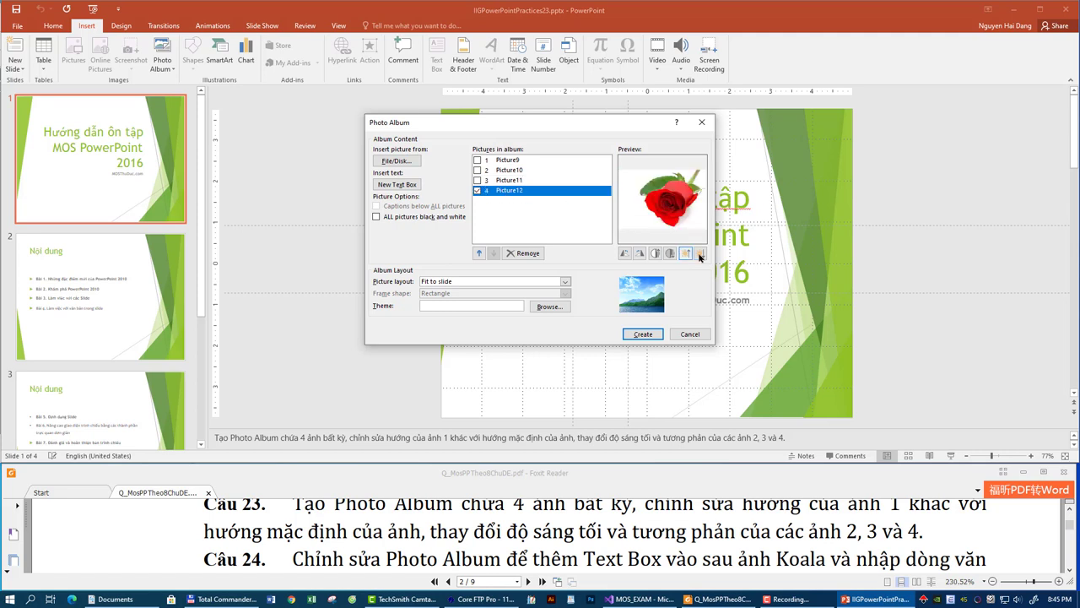
{"action": "left_click", "coordinate": [699, 253]}
{"action": "left_click", "coordinate": [699, 253]}
{"action": "left_click", "coordinate": [699, 254]}
{"action": "left_click", "coordinate": [699, 254]}
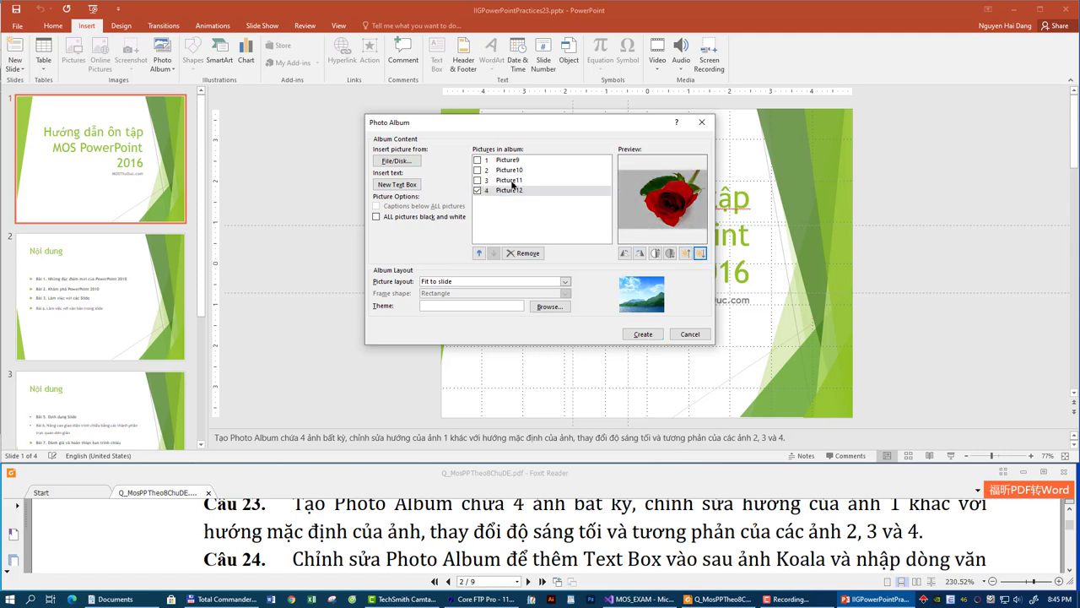
- Darken Picture11 by three brightness steps
{"action": "left_click", "coordinate": [513, 181]}
{"action": "left_click", "coordinate": [478, 181]}
{"action": "left_click", "coordinate": [477, 191]}
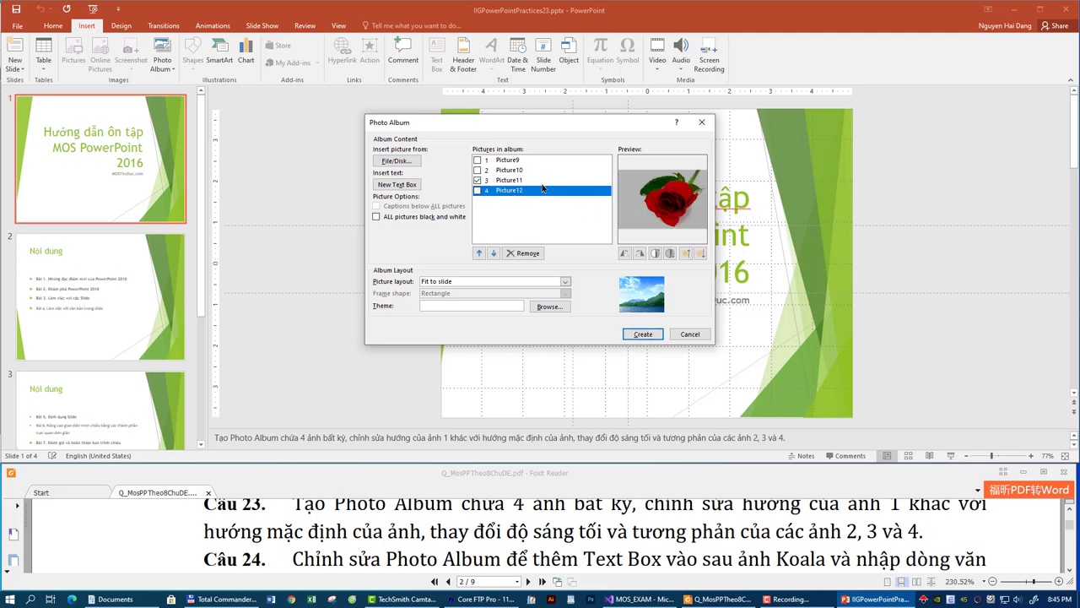
{"action": "key", "text": "Up"}
{"action": "left_click", "coordinate": [699, 254]}
{"action": "left_click", "coordinate": [700, 253]}
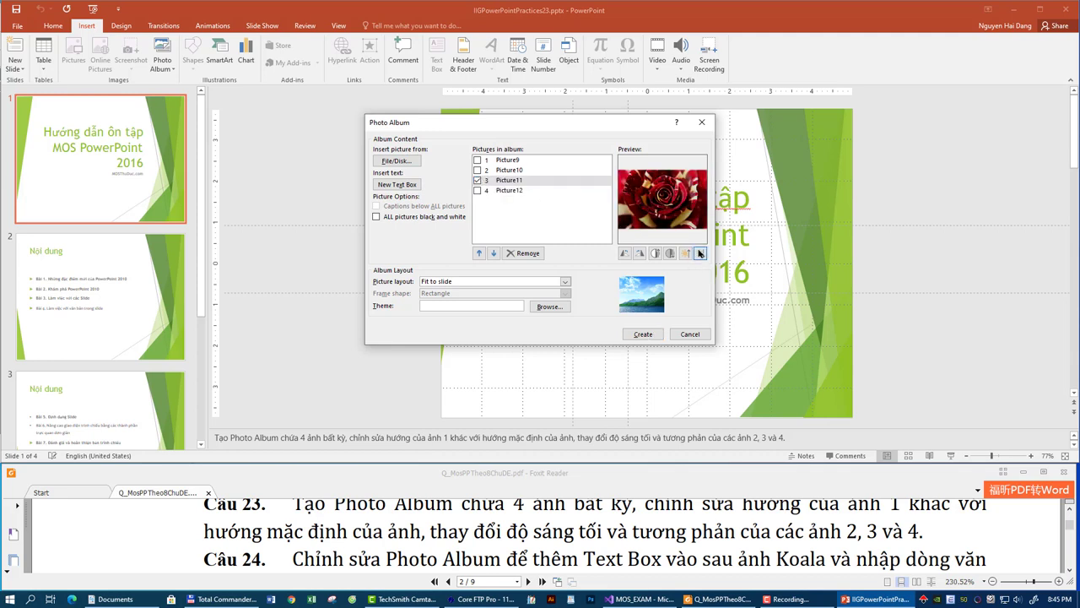
{"action": "left_click", "coordinate": [700, 253]}
- Check the task wording and create the album from the four pictures
{"action": "left_click", "coordinate": [726, 520]}
{"action": "scroll", "coordinate": [726, 520], "scroll_direction": "down", "scroll_amount": 2}
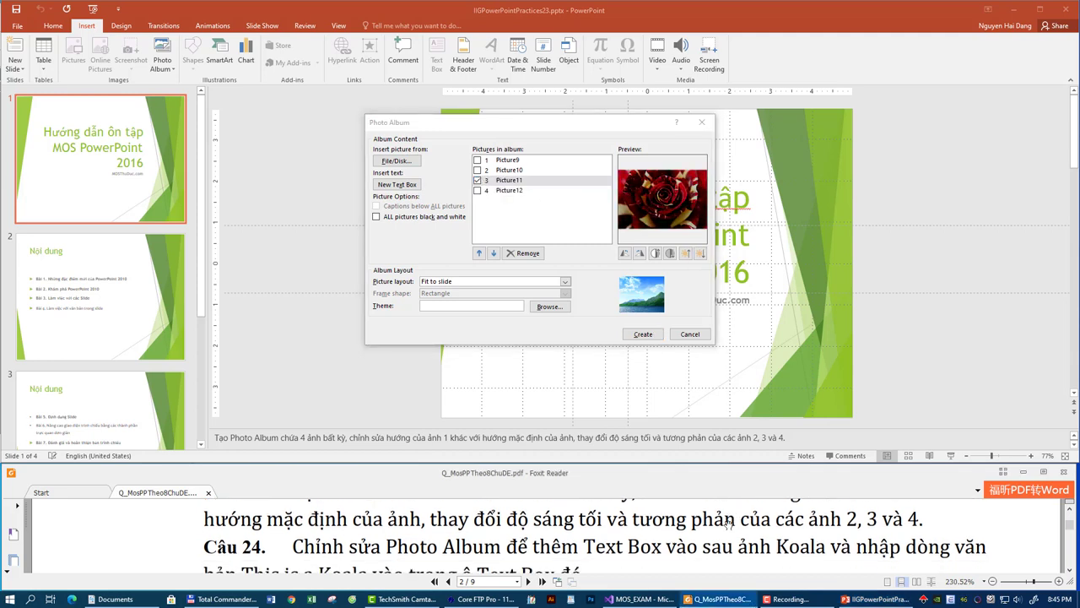
{"action": "left_click", "coordinate": [660, 338]}
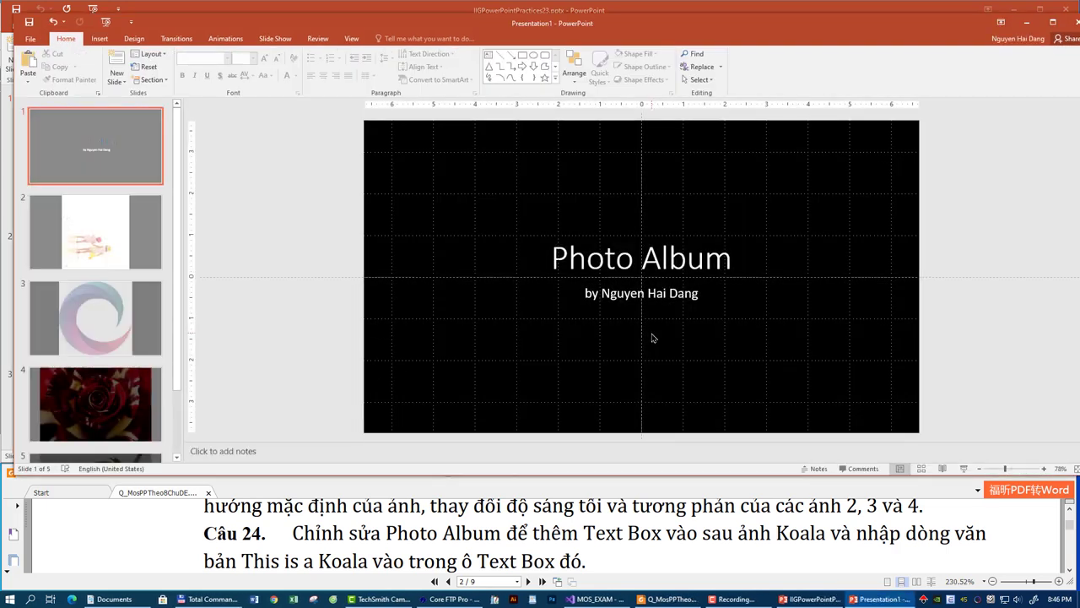
- Review the darkened rose and swirl slides against the task wording
{"action": "left_click", "coordinate": [142, 393]}
{"action": "left_click", "coordinate": [134, 330]}
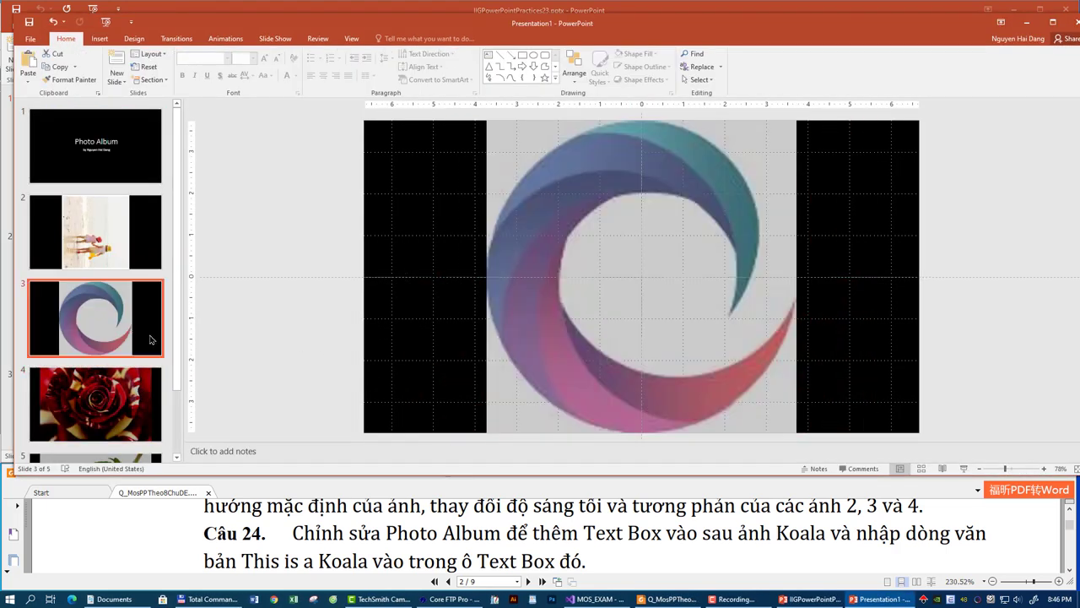
{"action": "scroll", "coordinate": [133, 330], "scroll_direction": "down", "scroll_amount": 2}
{"action": "left_click", "coordinate": [852, 533]}
{"action": "scroll", "coordinate": [848, 533], "scroll_direction": "up", "scroll_amount": 1}
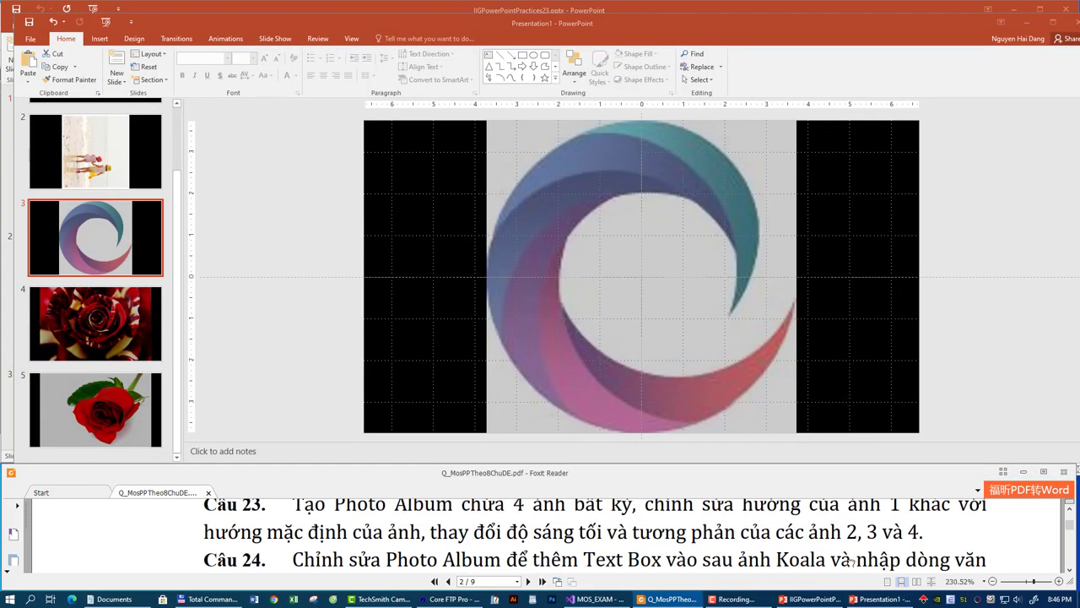
{"action": "scroll", "coordinate": [836, 528], "scroll_direction": "down", "scroll_amount": 1}
{"action": "scroll", "coordinate": [836, 527], "scroll_direction": "down", "scroll_amount": 1}
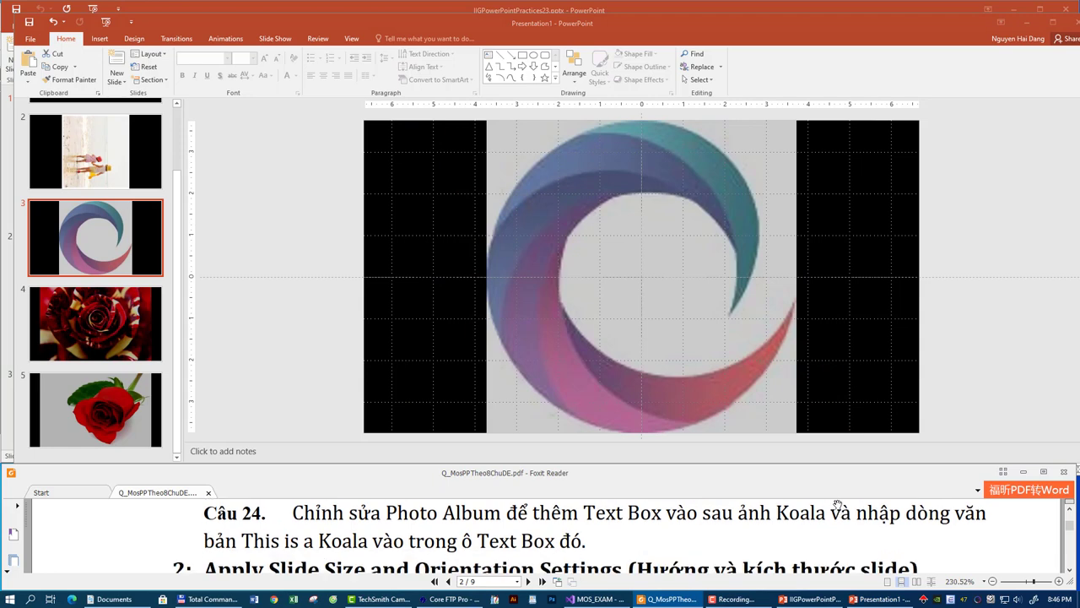
- Save the album as Photo Album.pptx over the old file, then open IIGPowerPointPractices24
{"action": "left_click", "coordinate": [1071, 32]}
{"action": "left_click", "coordinate": [489, 314]}
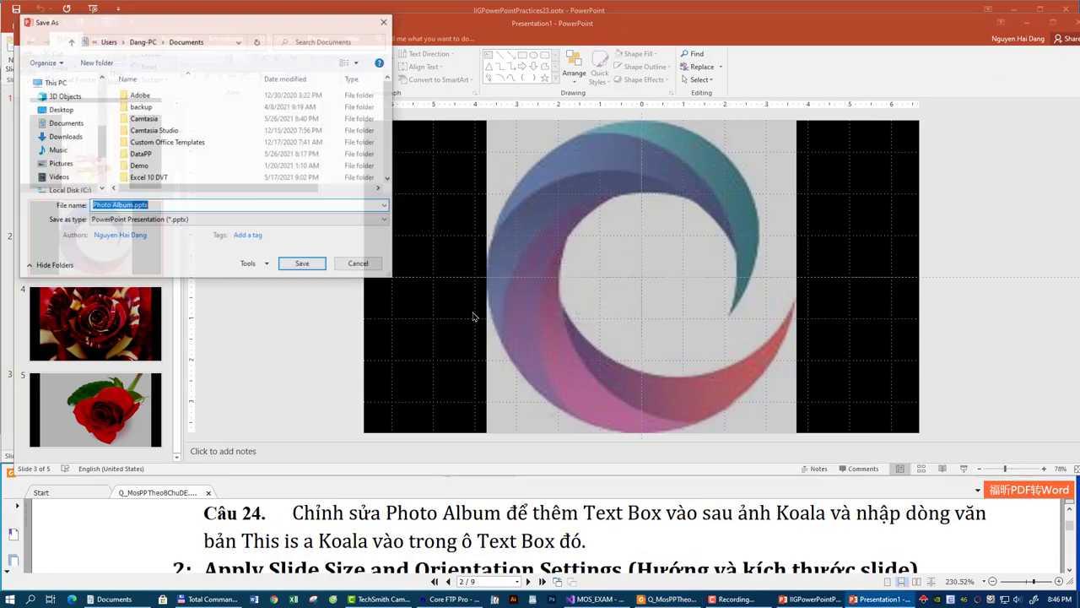
{"action": "key", "text": "Return"}
{"action": "left_click", "coordinate": [574, 301]}
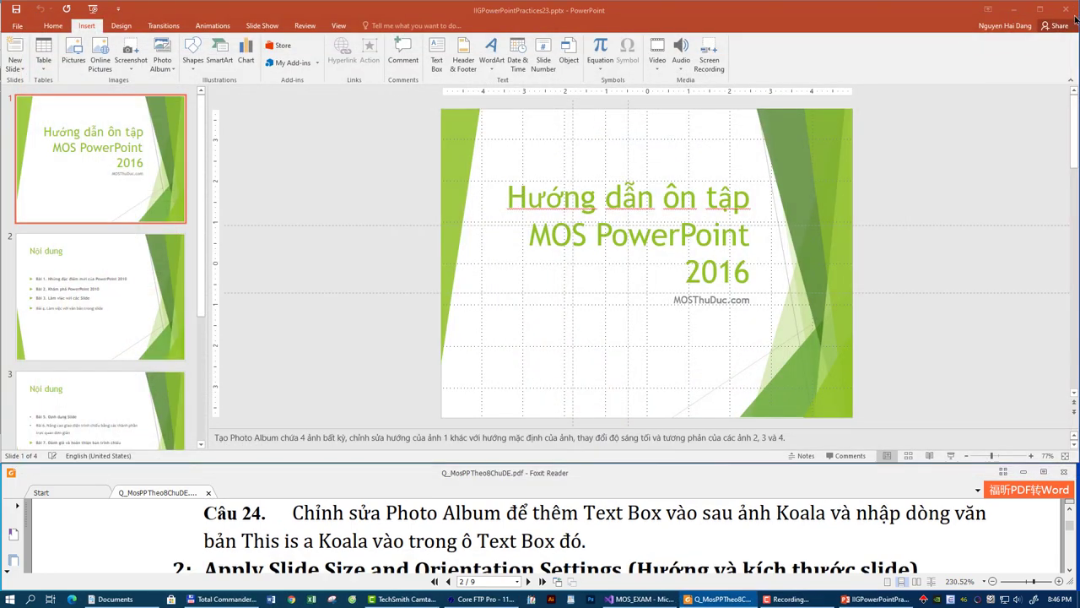
{"action": "left_click", "coordinate": [1068, 10]}
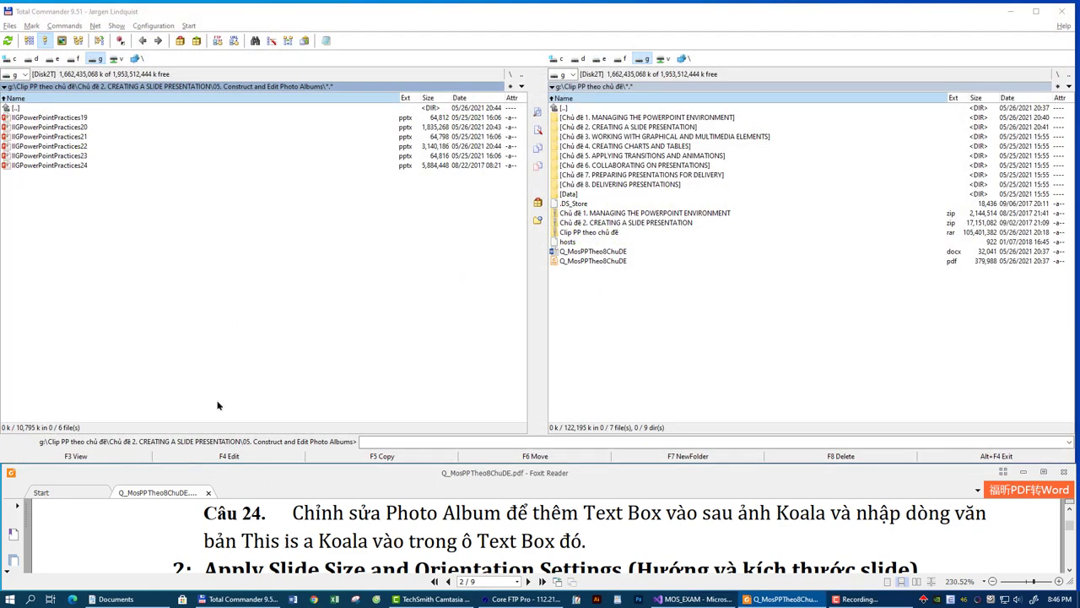
{"action": "double_click", "coordinate": [88, 155]}
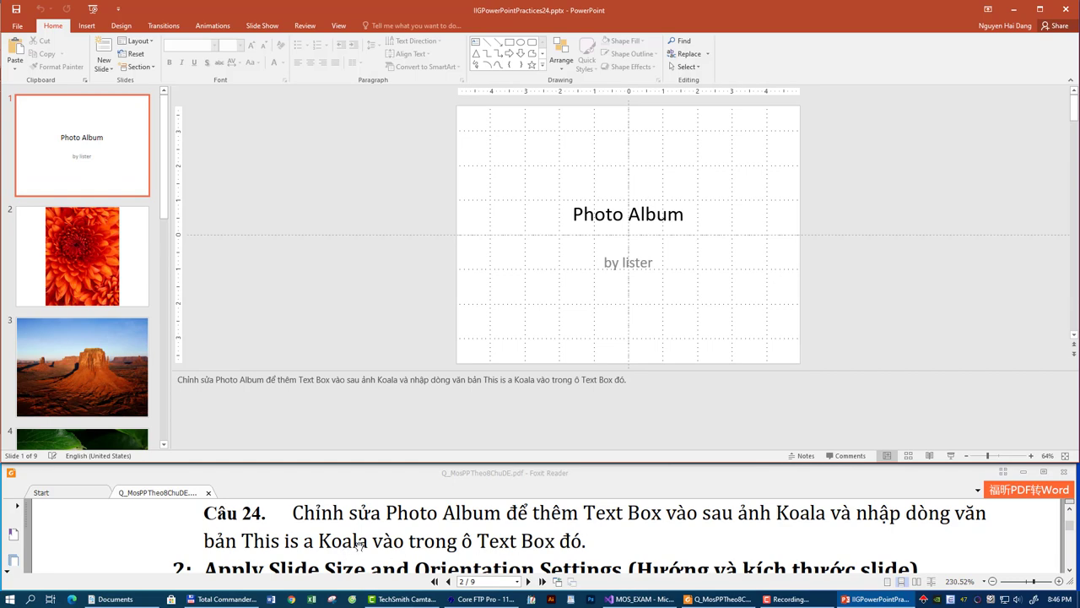
- Try inserting a text box after Lighthouse in Edit Photo Album, then cancel the edit
{"action": "left_click", "coordinate": [87, 25]}
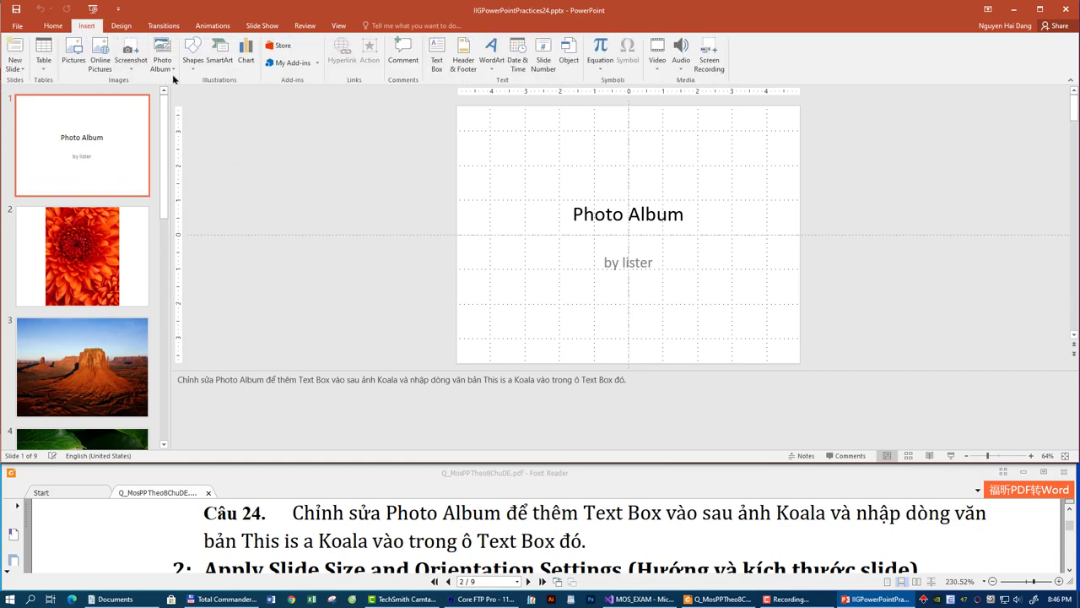
{"action": "left_click", "coordinate": [162, 64]}
{"action": "left_click", "coordinate": [175, 95]}
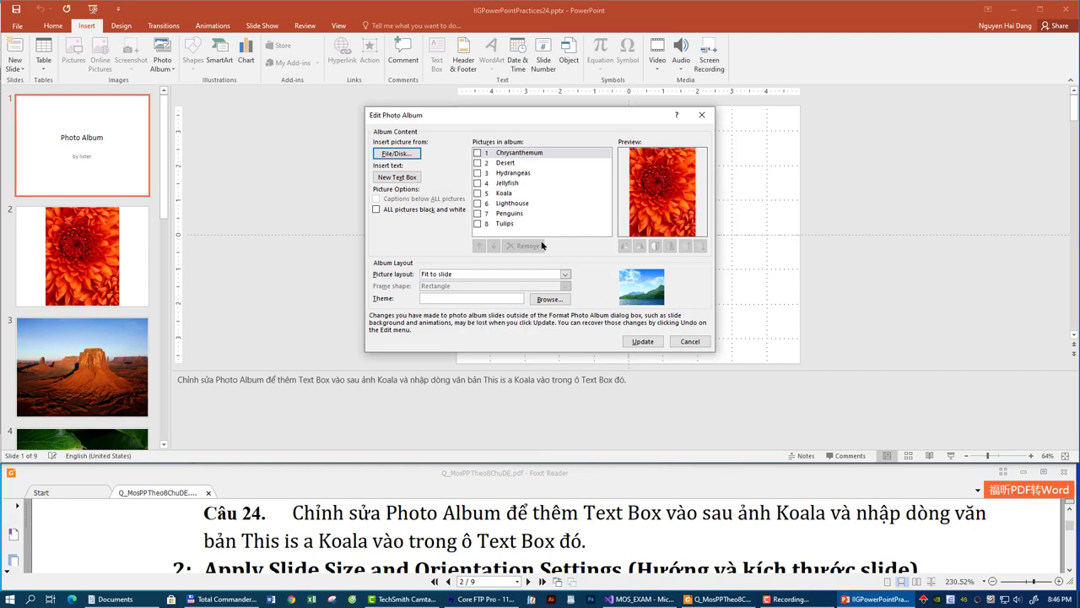
{"action": "left_click", "coordinate": [502, 203]}
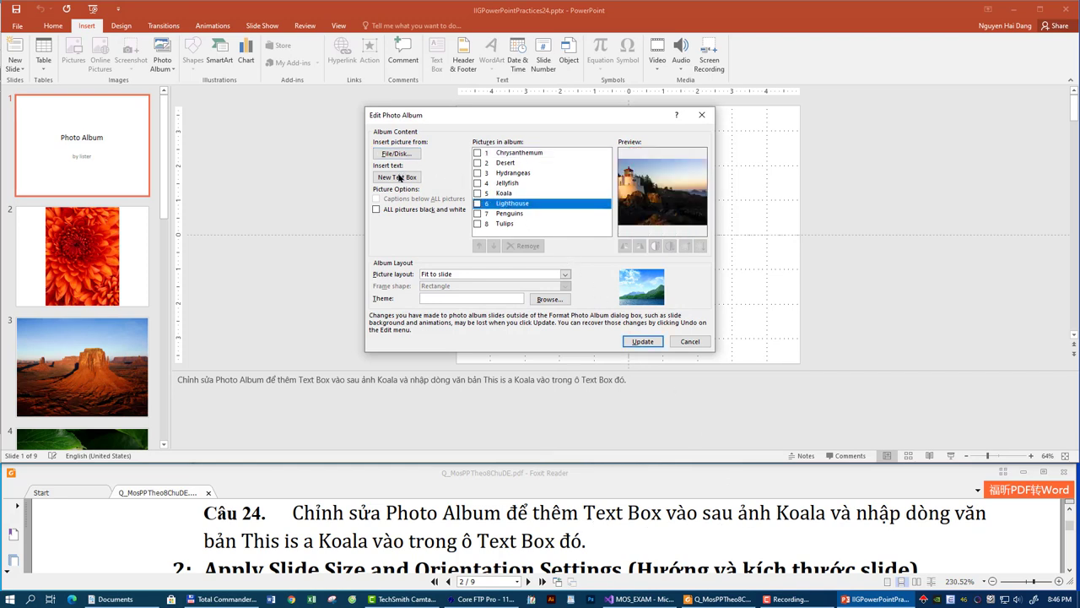
{"action": "left_click", "coordinate": [400, 177]}
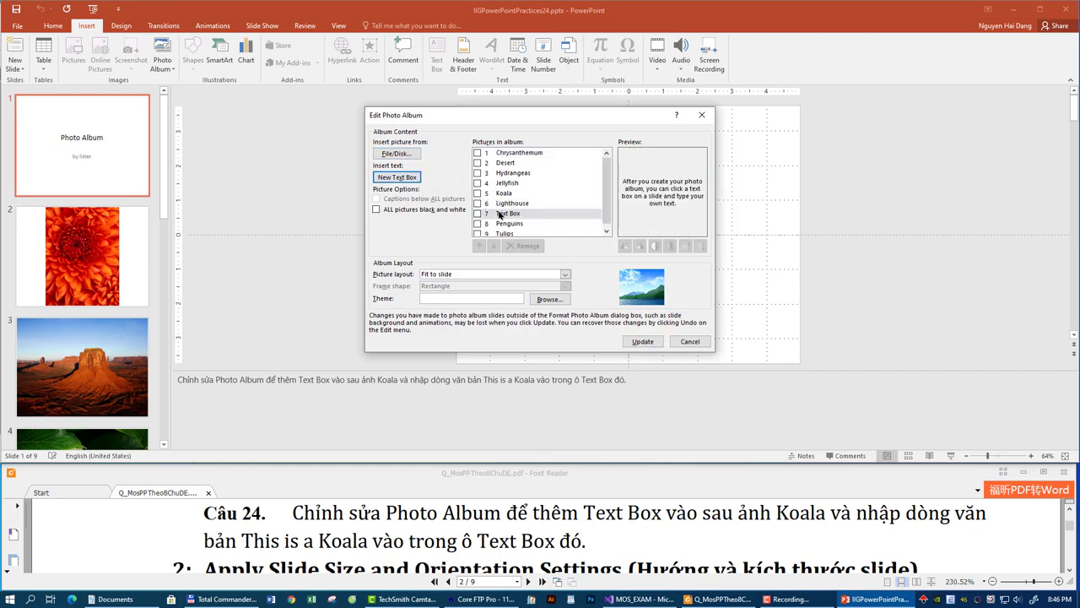
{"action": "left_click", "coordinate": [691, 341]}
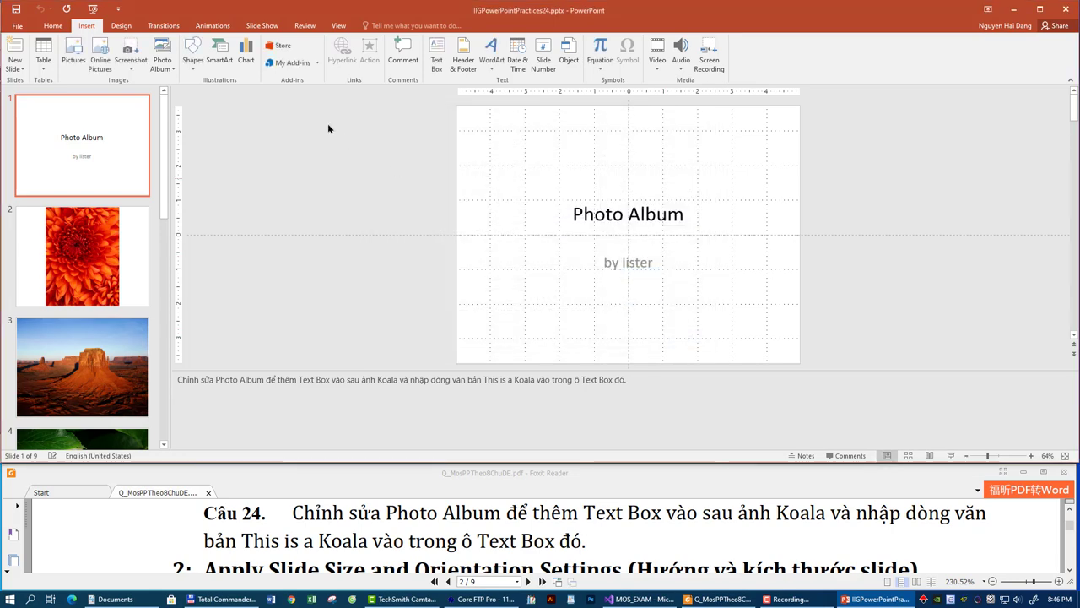
- Reopen Edit Photo Album, insert a text box after Koala, and update the album
{"action": "left_click", "coordinate": [162, 65]}
{"action": "left_click", "coordinate": [179, 94]}
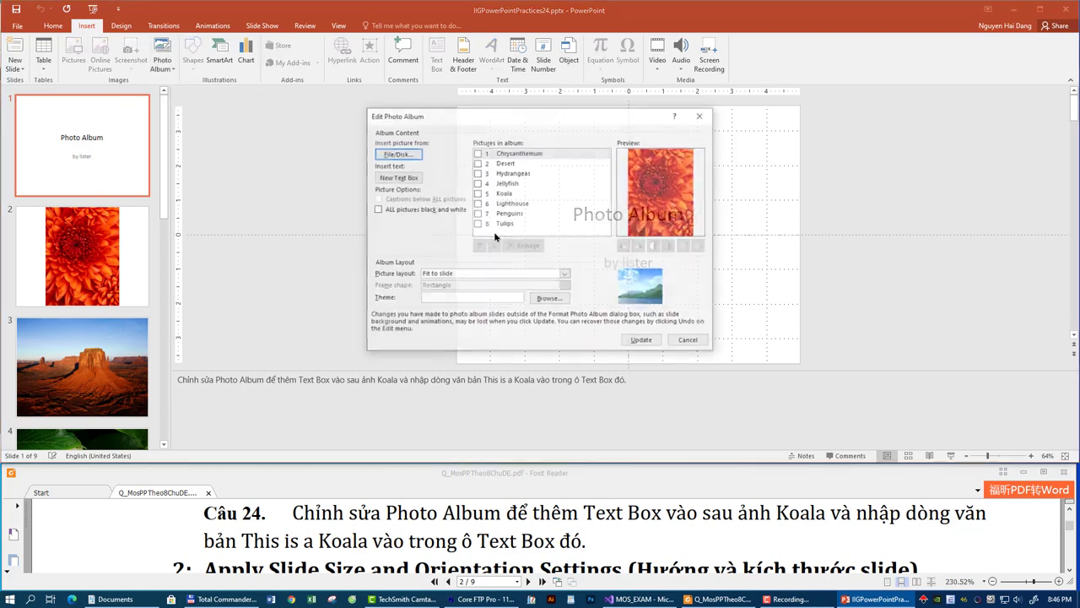
{"action": "left_click", "coordinate": [505, 192]}
{"action": "left_click", "coordinate": [407, 178]}
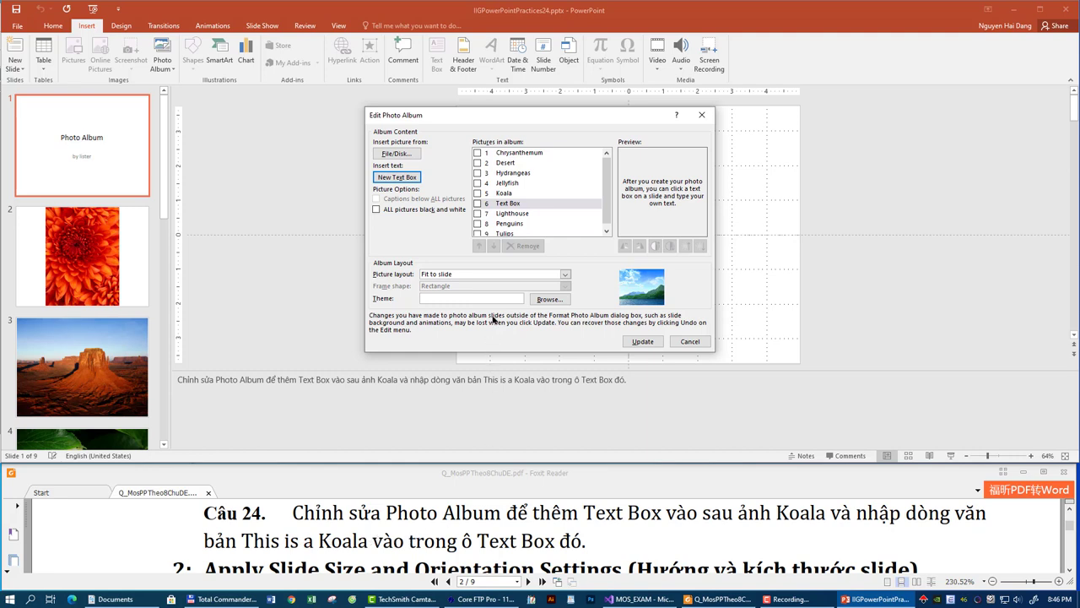
{"action": "left_click", "coordinate": [511, 205]}
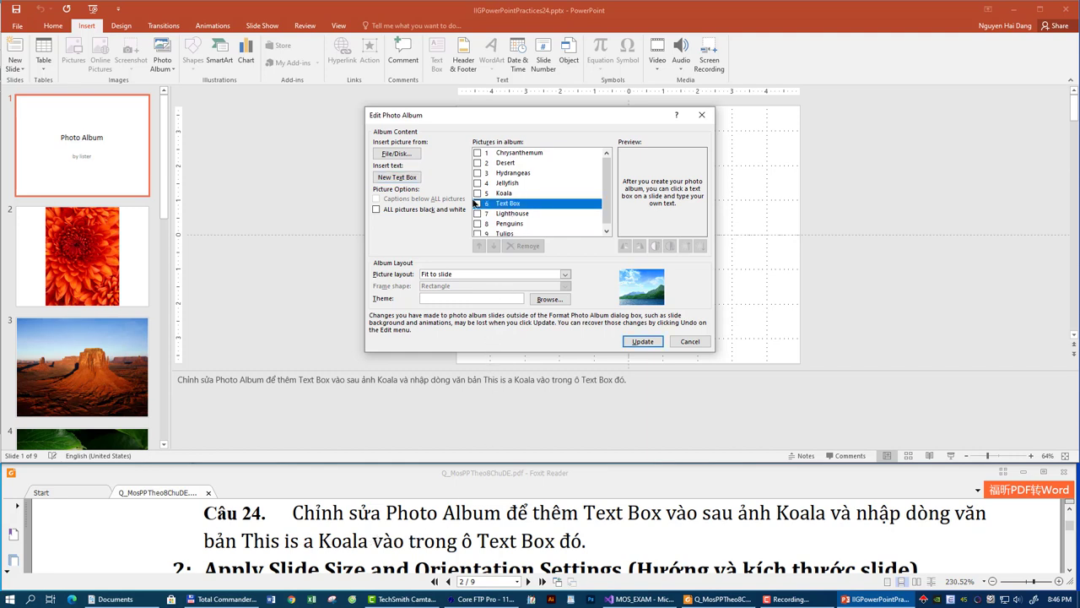
{"action": "left_click", "coordinate": [643, 342]}
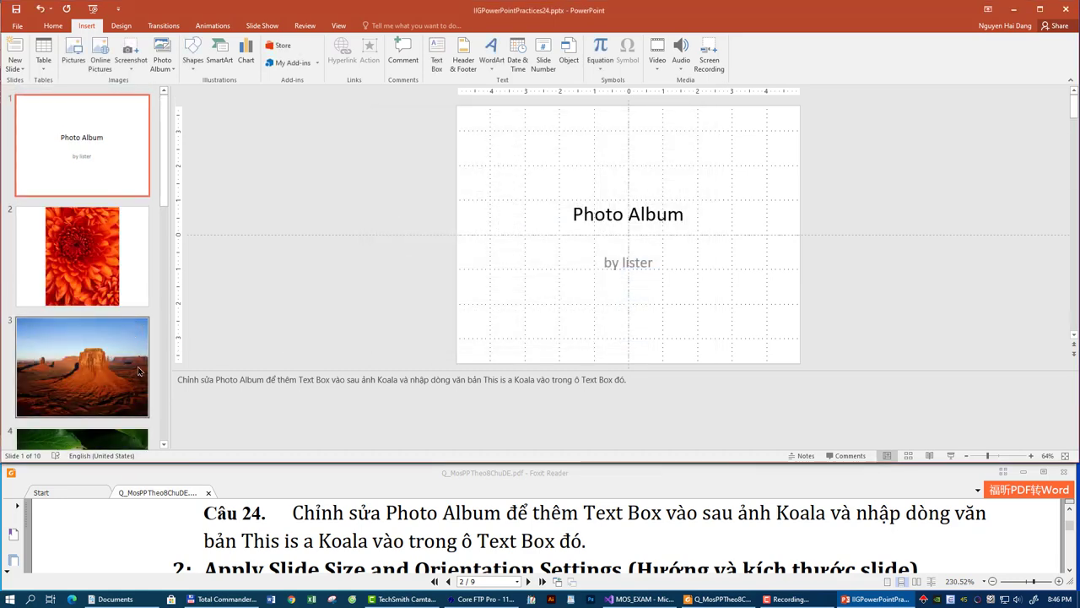
- Replace the slide 7 placeholder text with 'This is a Koala'
{"action": "scroll", "coordinate": [118, 346], "scroll_direction": "down", "scroll_amount": 3}
{"action": "scroll", "coordinate": [113, 344], "scroll_direction": "down", "scroll_amount": 3}
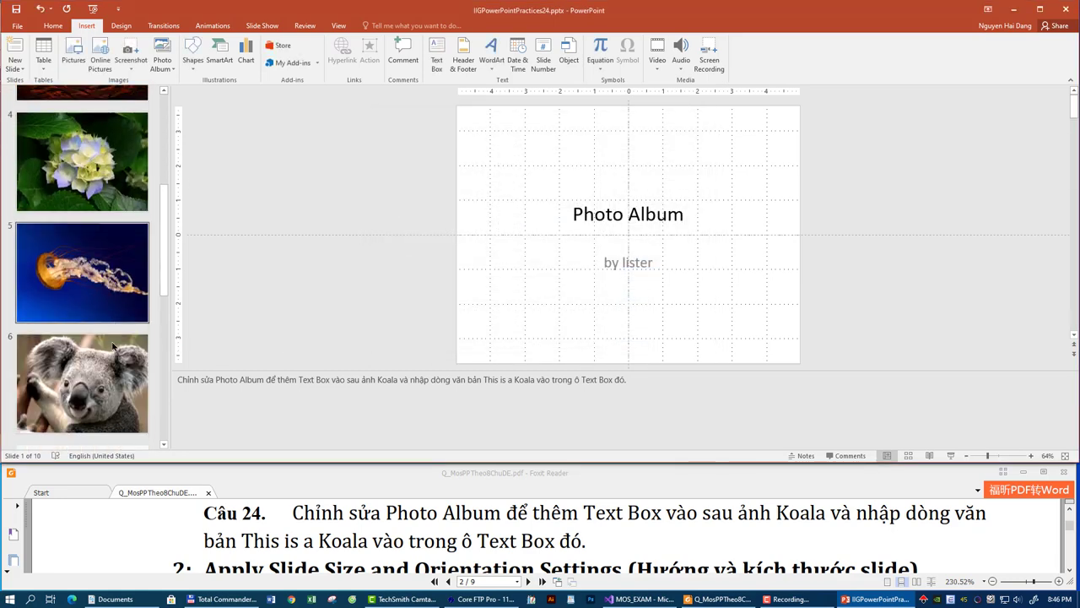
{"action": "scroll", "coordinate": [113, 344], "scroll_direction": "down", "scroll_amount": 3}
{"action": "left_click", "coordinate": [109, 349]}
{"action": "double_click", "coordinate": [499, 235]}
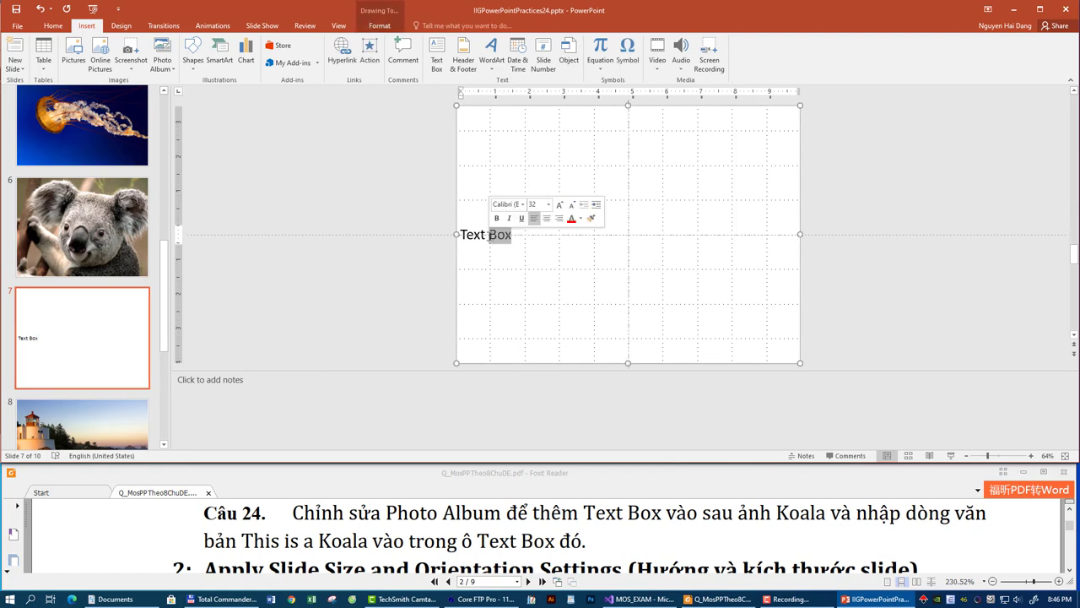
{"action": "triple_click", "coordinate": [499, 234]}
{"action": "type", "text": "This is "}
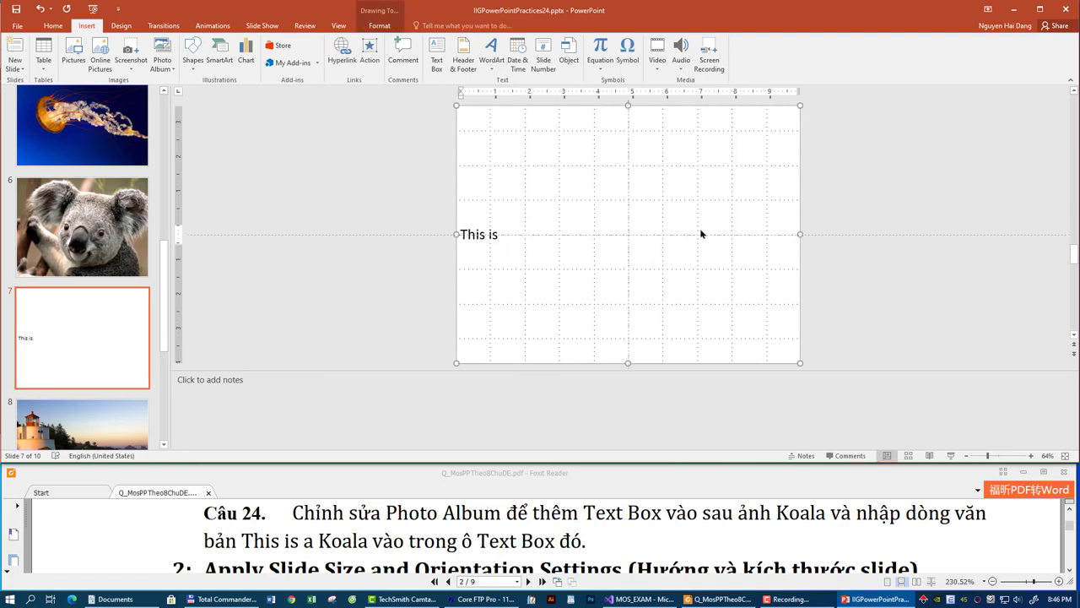
{"action": "type", "text": "a Ko"}
{"action": "type", "text": "ala"}
- Finish editing the text box, then save and close the presentation
{"action": "left_click", "coordinate": [817, 246]}
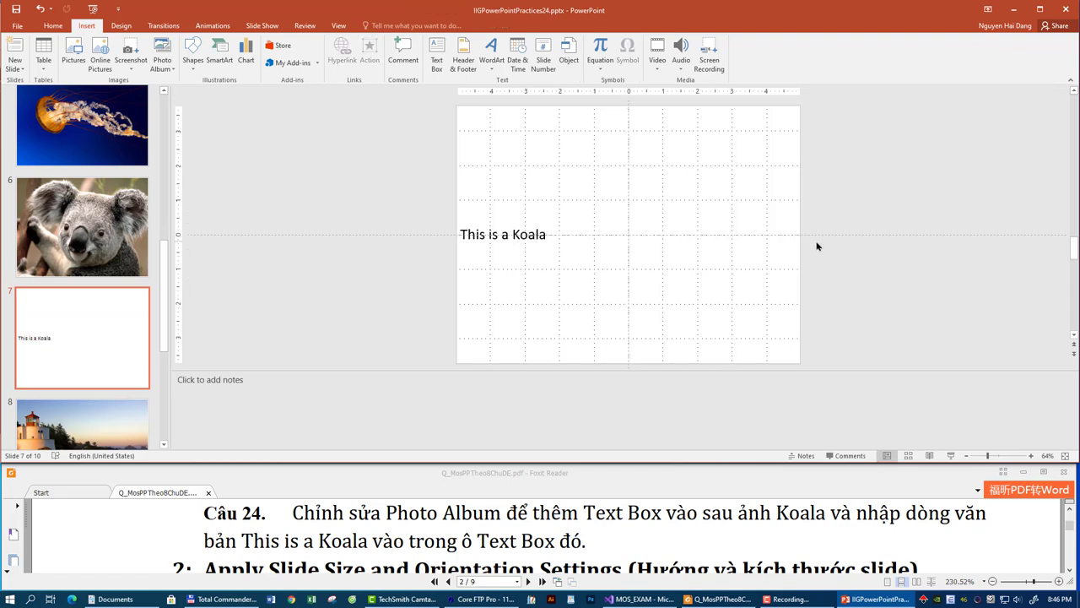
{"action": "left_click", "coordinate": [1065, 9]}
{"action": "left_click", "coordinate": [492, 315]}
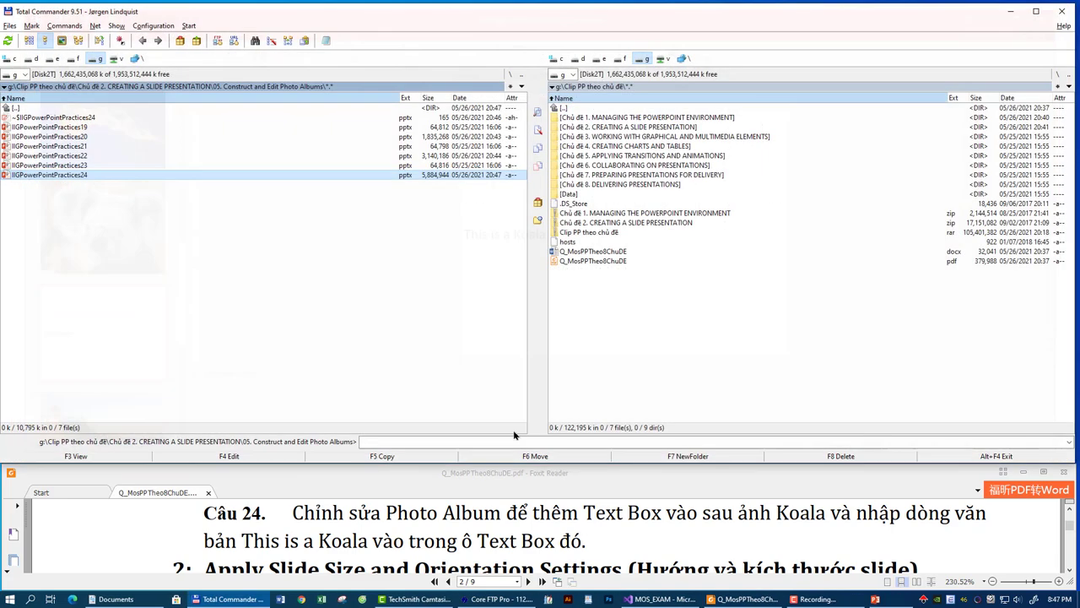